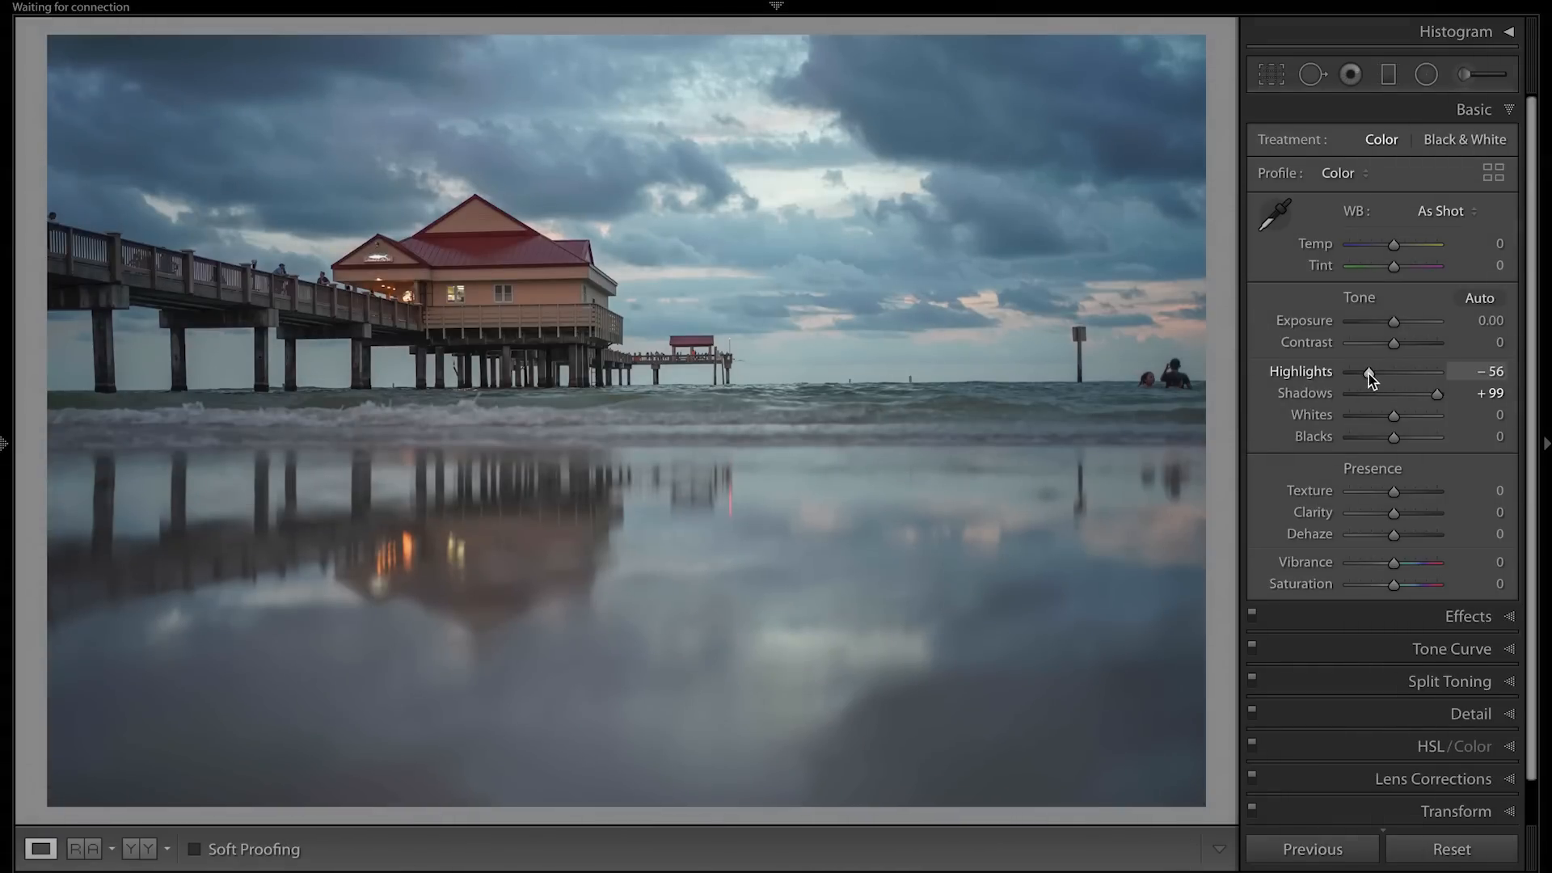
Straighten the photo's tilted horizon by rotating the crop by 0.56 degrees.
left_click(1272, 74)
left_click_drag(1210, 119, 1216, 127)
key("Return")
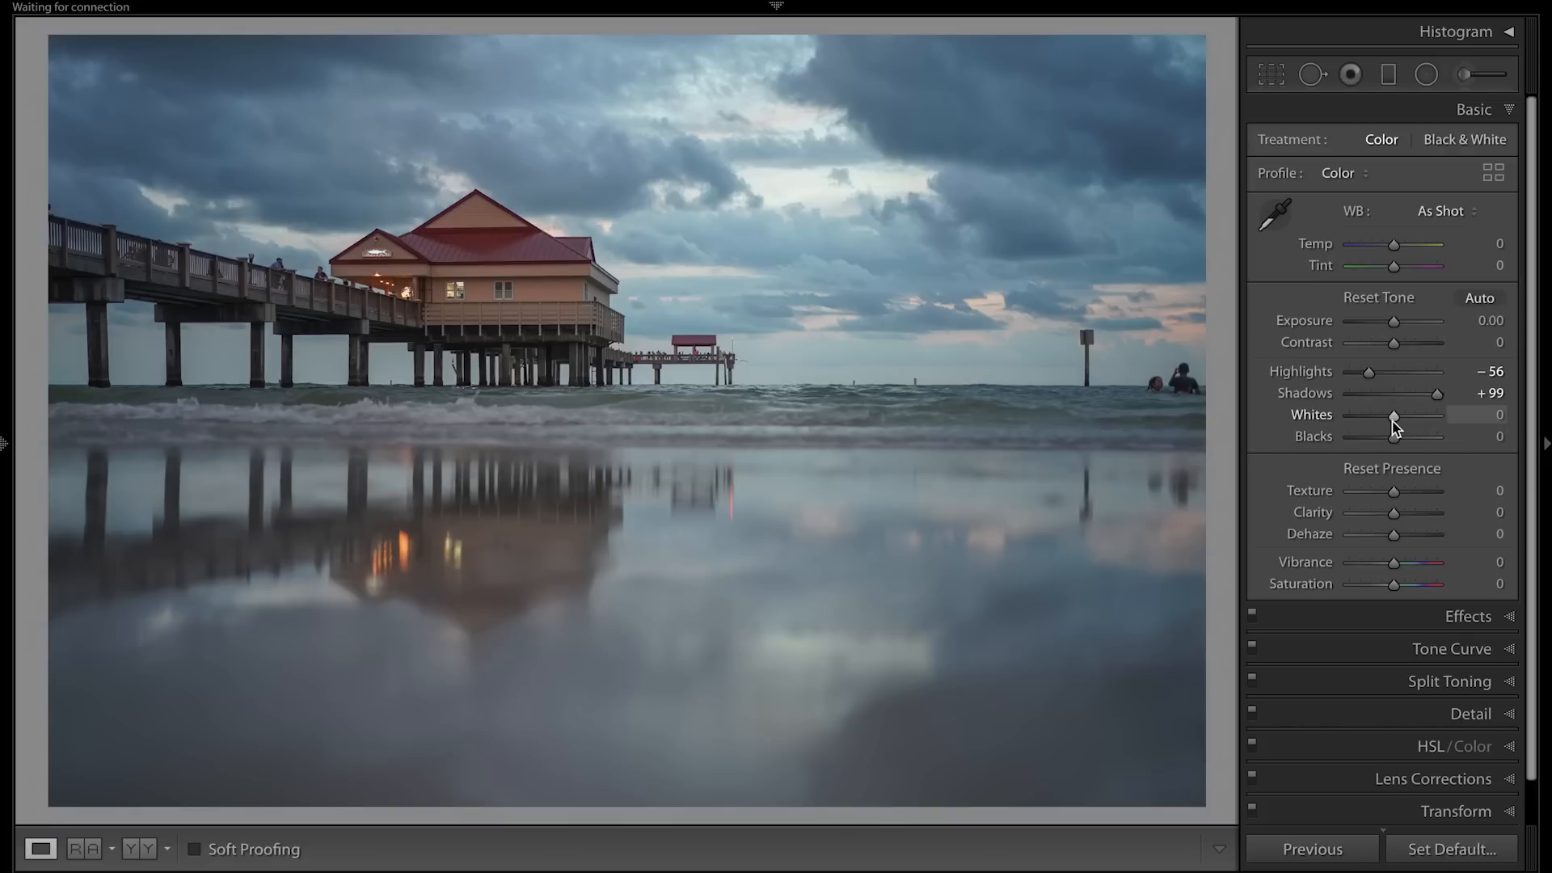
Set the photo's Whites to +43, Blacks to −17 and Texture to +25.
left_click(1396, 416, "alt")
left_click_drag(1397, 412, 1386, 443)
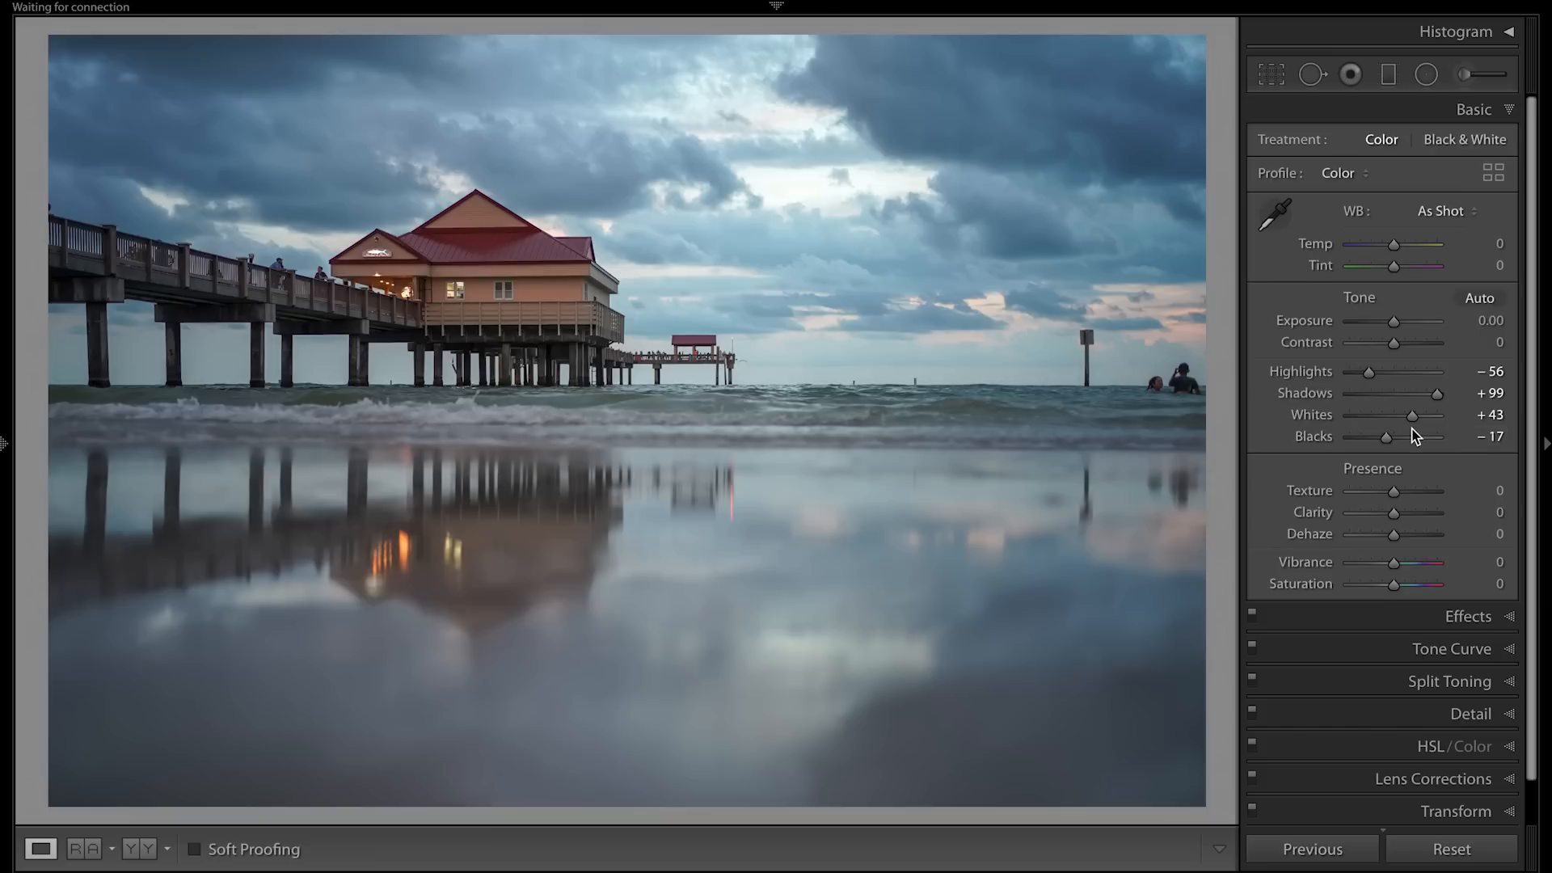
left_click_drag(1403, 494, 1404, 496)
Heal away the swimmers at the right end of the horizon and their reflections, sampling clean sky and water to their left.
left_click(1311, 75)
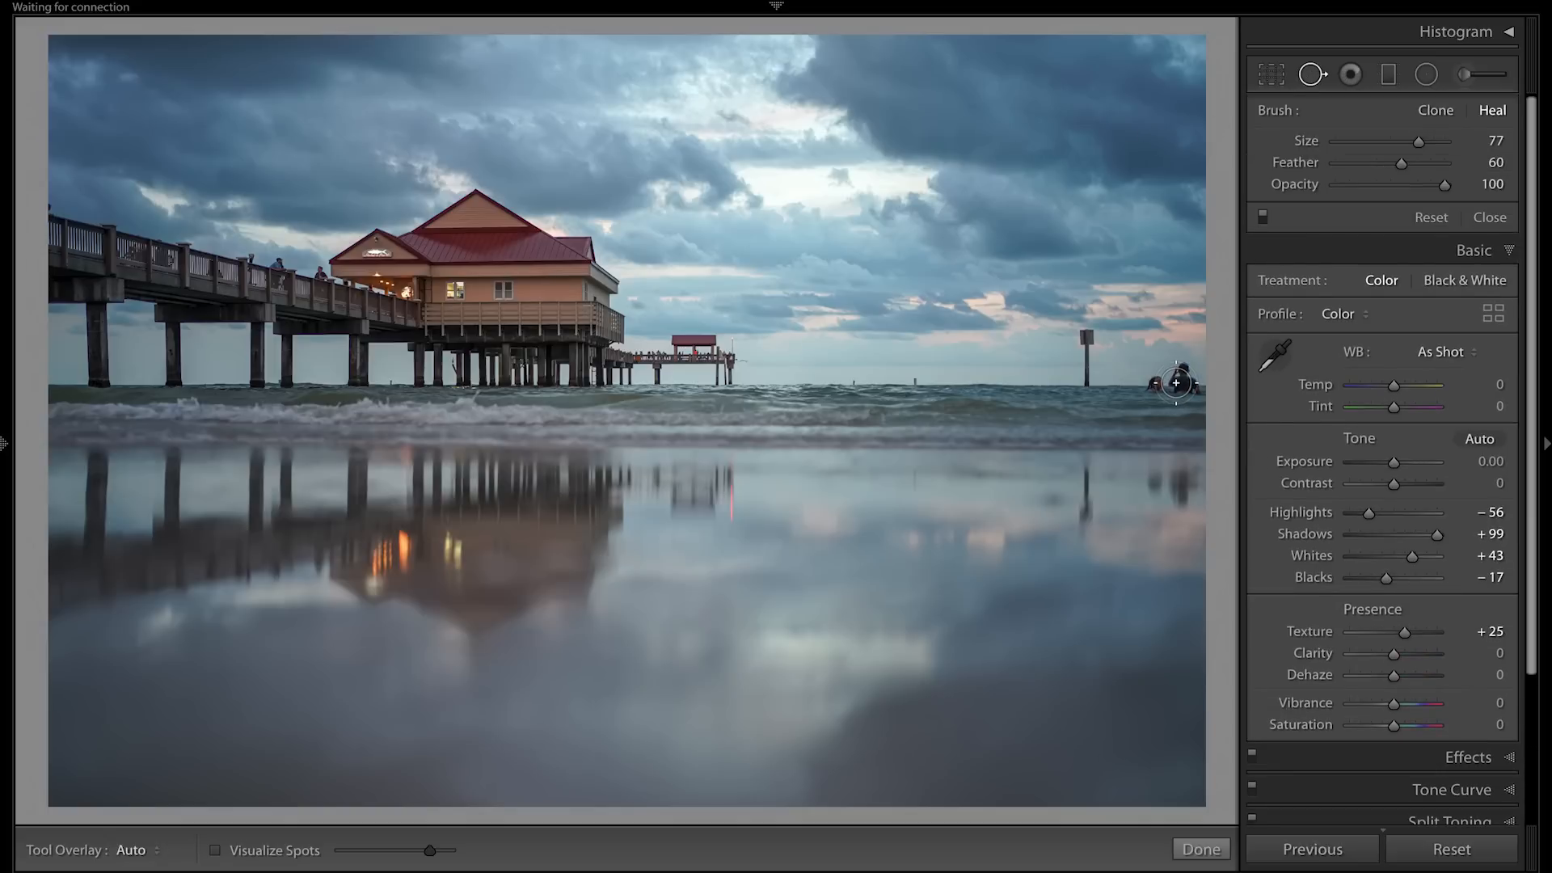
mouse_move(1176, 383)
left_mouse_down()
mouse_move(1153, 378)
mouse_move(1180, 374)
left_mouse_up()
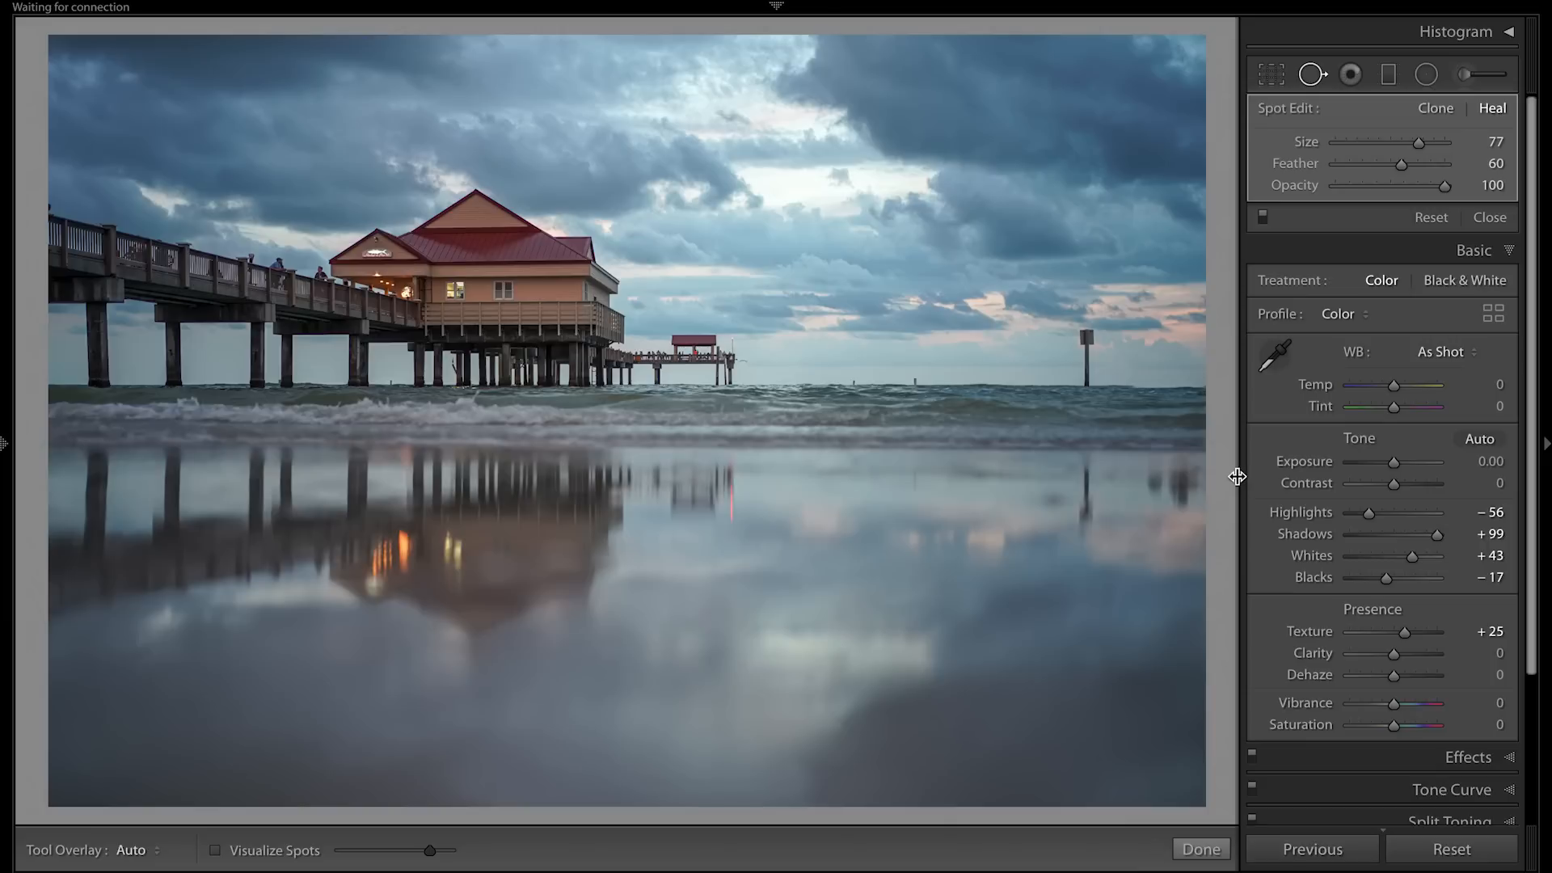
mouse_move(1153, 485)
left_mouse_down()
mouse_move(1176, 497)
mouse_move(1158, 481)
mouse_move(1172, 477)
left_mouse_up()
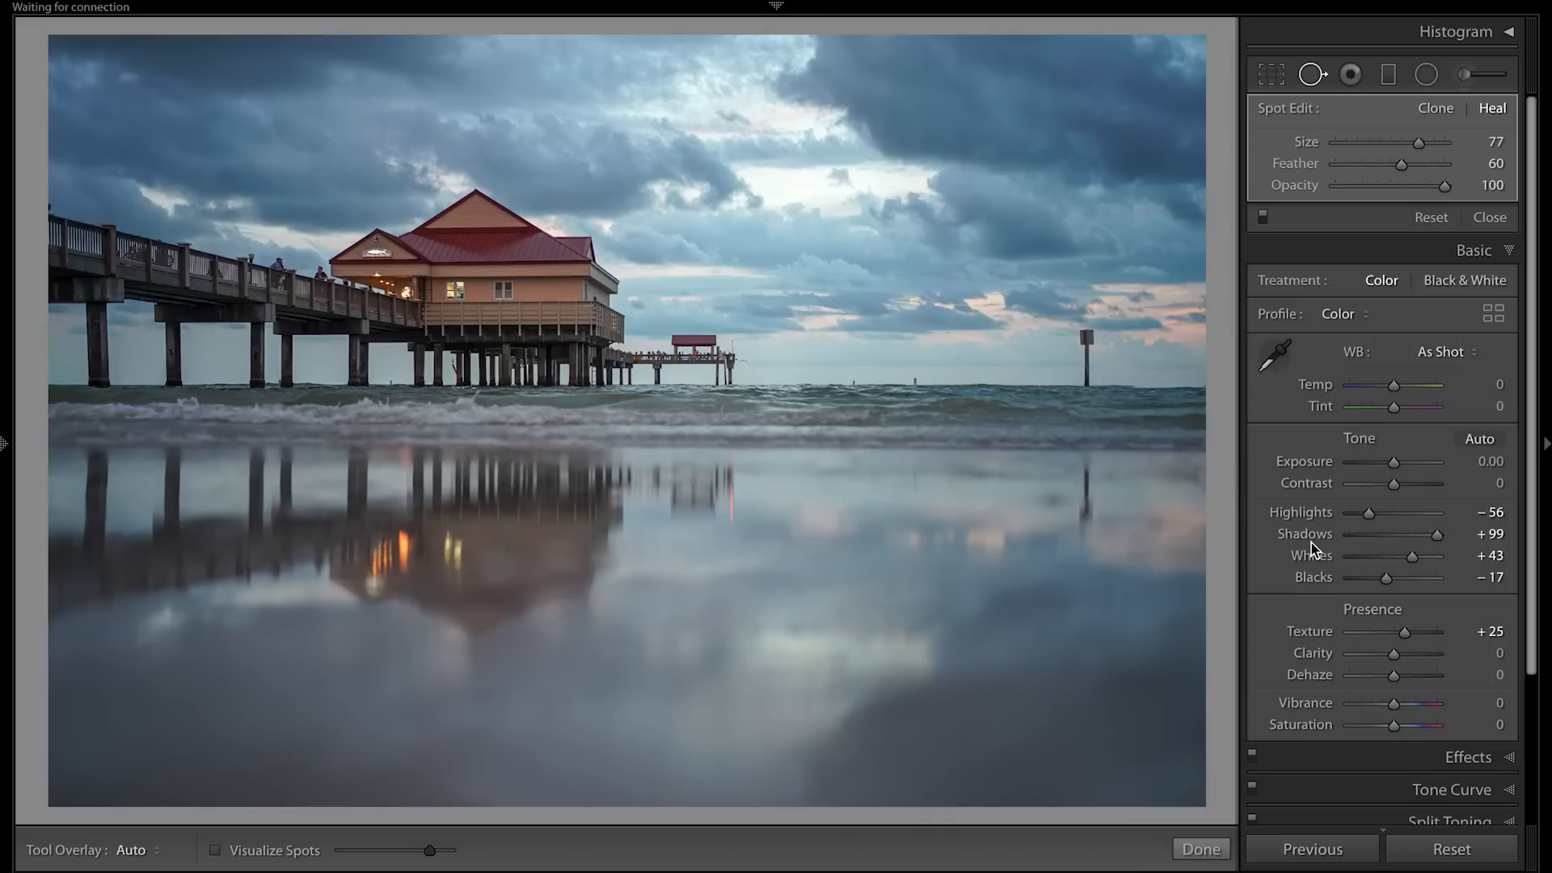
left_click(1175, 376)
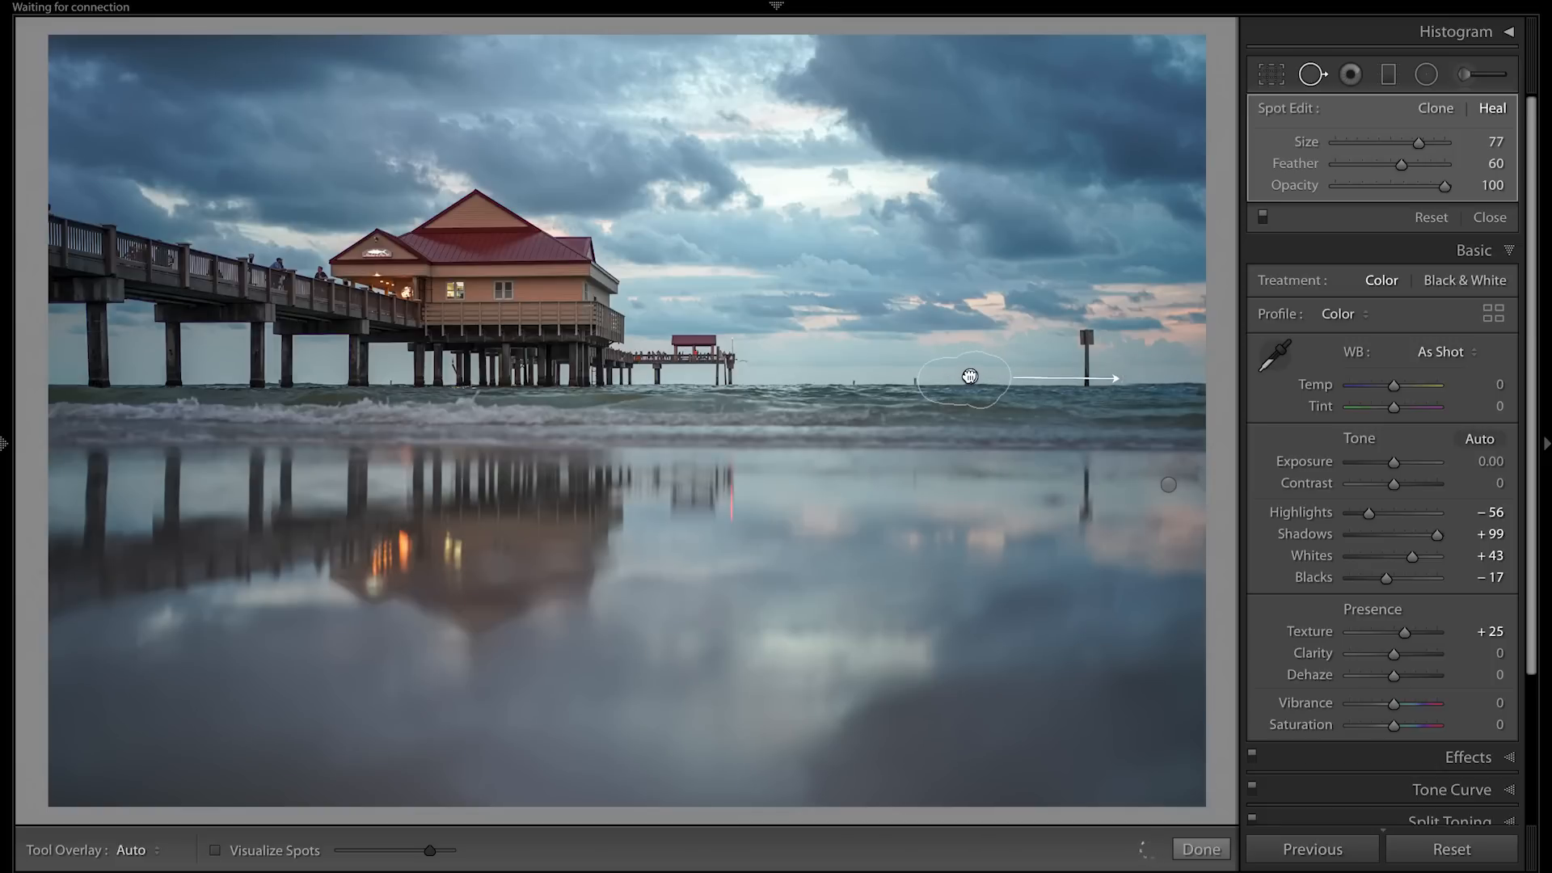
left_click_drag(970, 374, 970, 377)
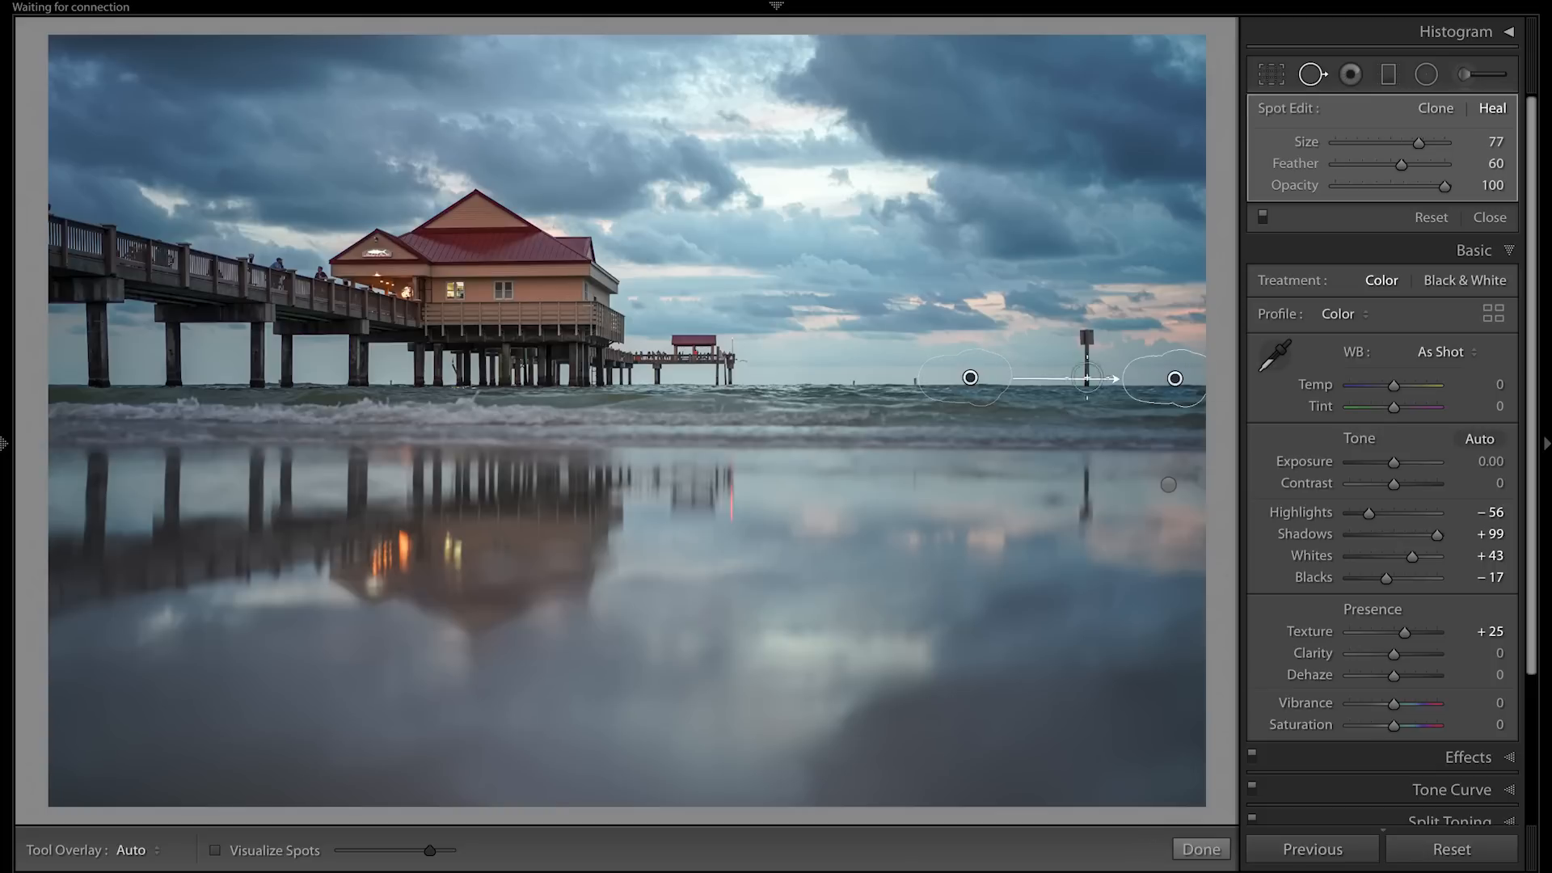
left_click(1486, 218)
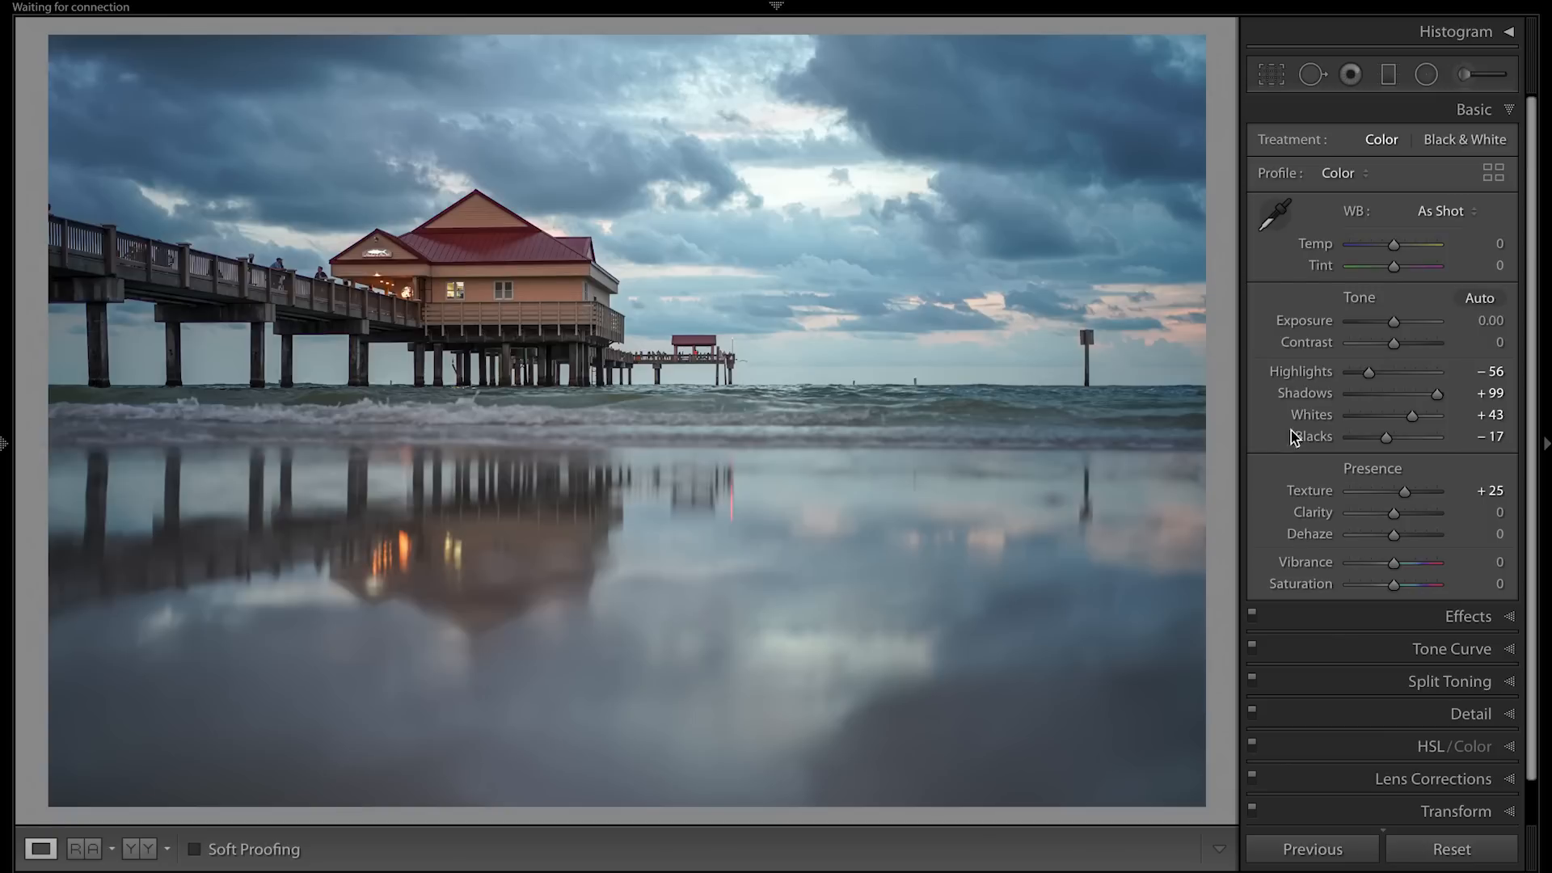
Add a graduated filter with Temp 26 and Tint 57 over the sky, fading out across the waves, and compare with and without it.
left_click(1388, 75)
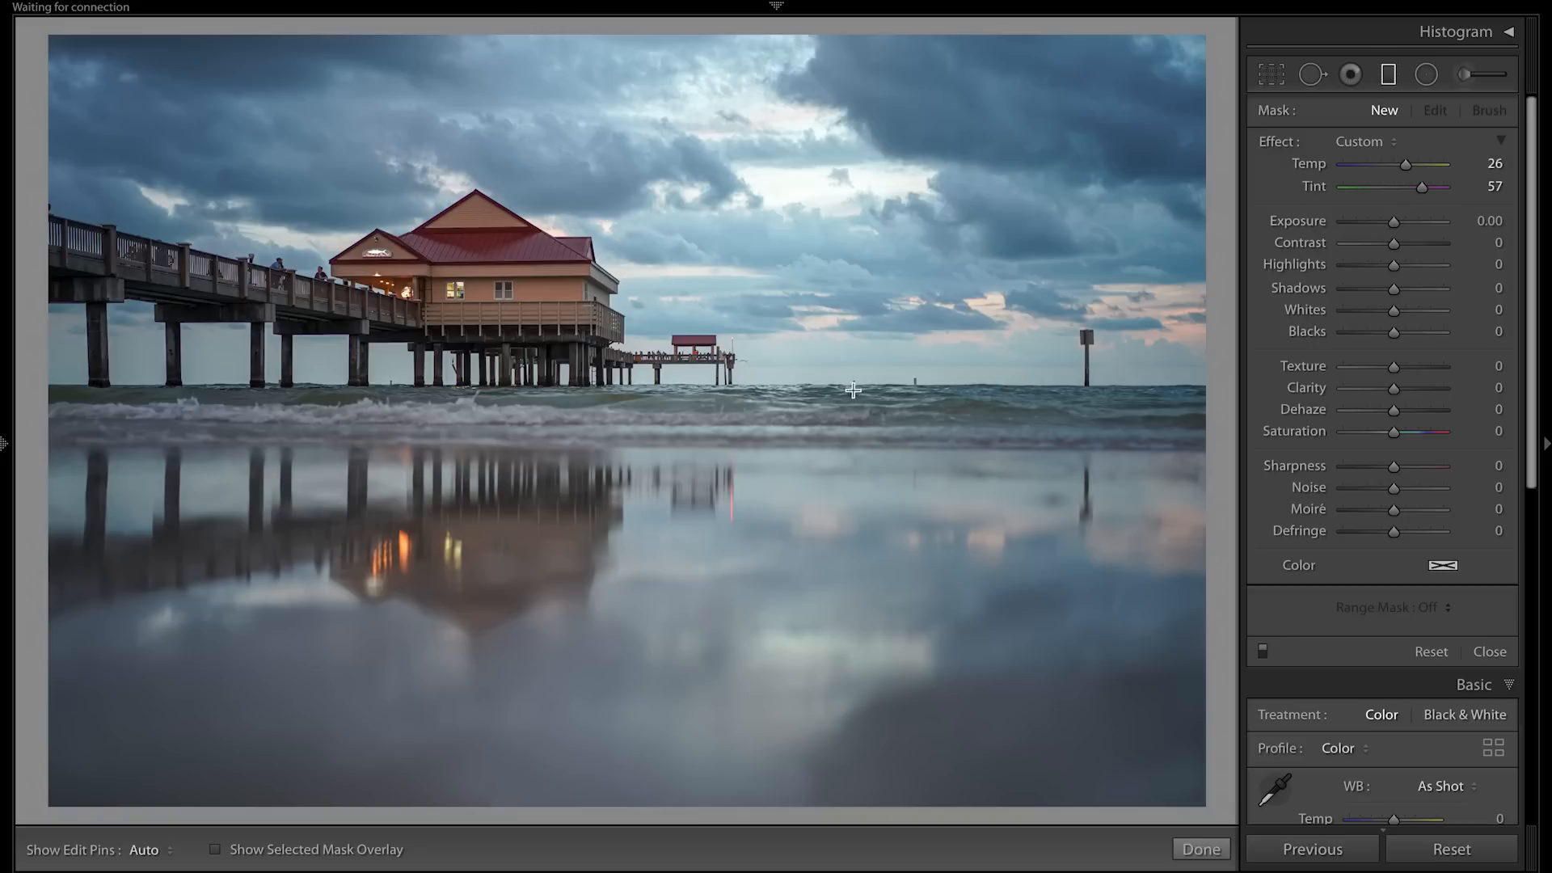
left_click_drag(853, 386, 850, 531)
left_click_drag(854, 459, 851, 424)
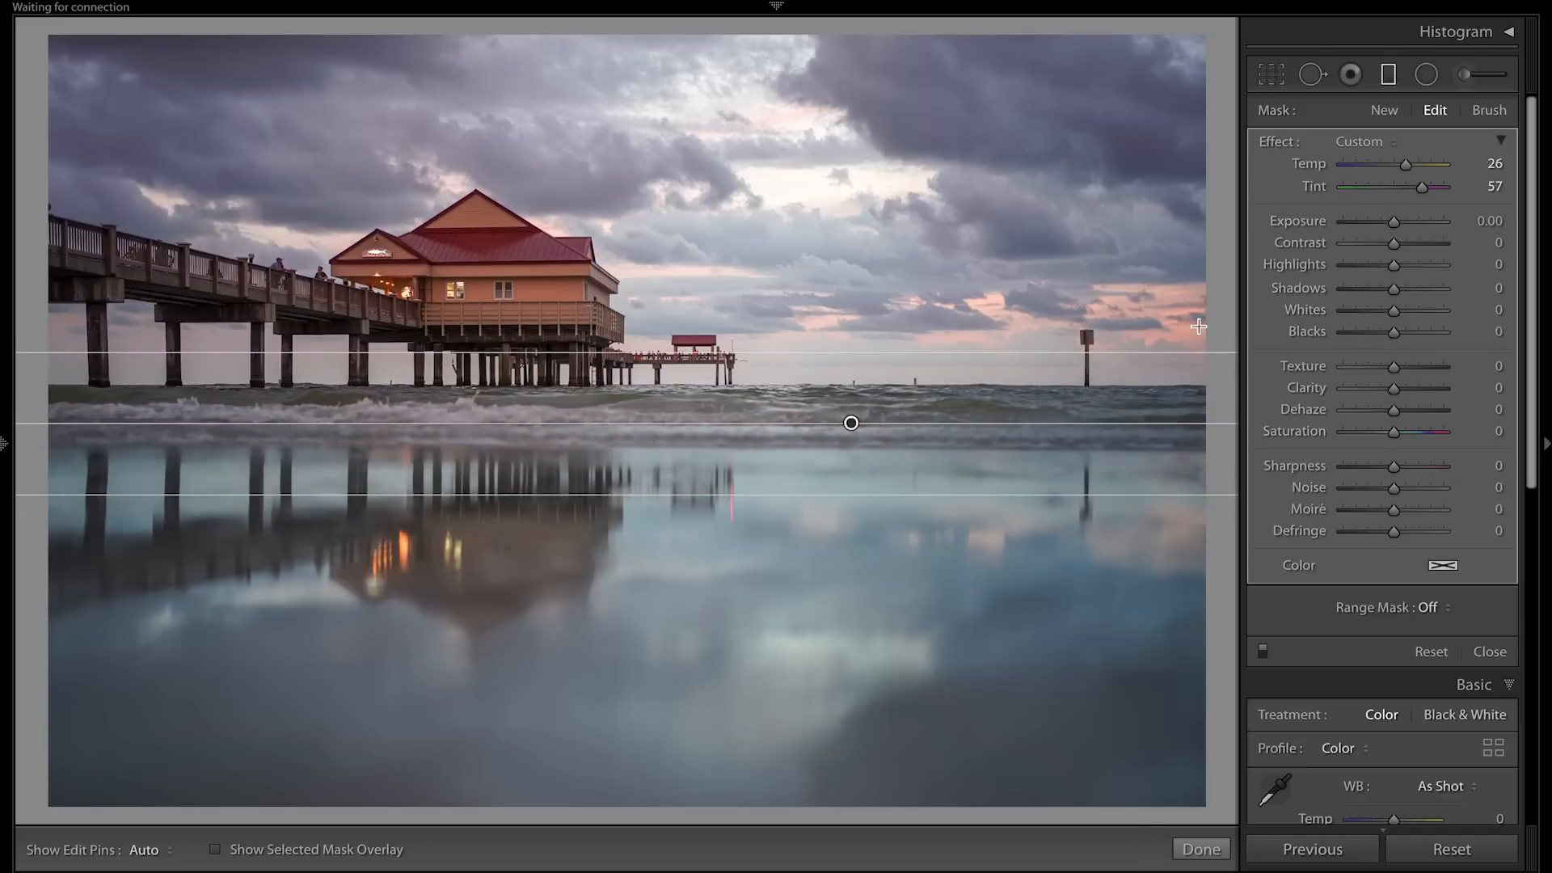
left_click(1263, 650)
left_click(1263, 651)
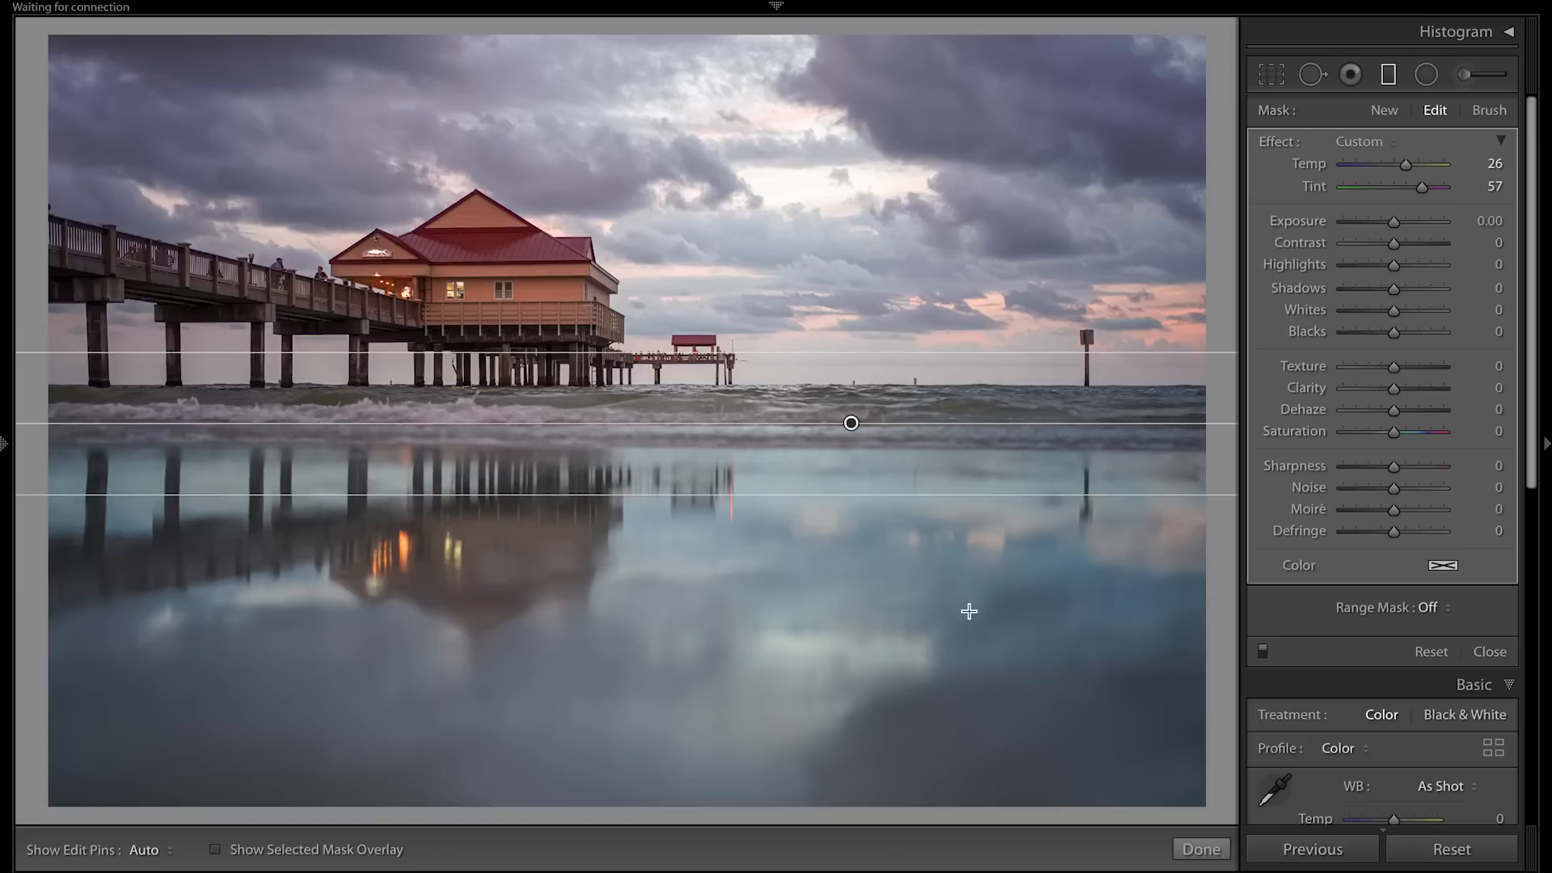
Add a second graduated filter rising from the bottom of the photo over the reflections, with Temp 7 and Tint 8.
left_click_drag(974, 619, 974, 872)
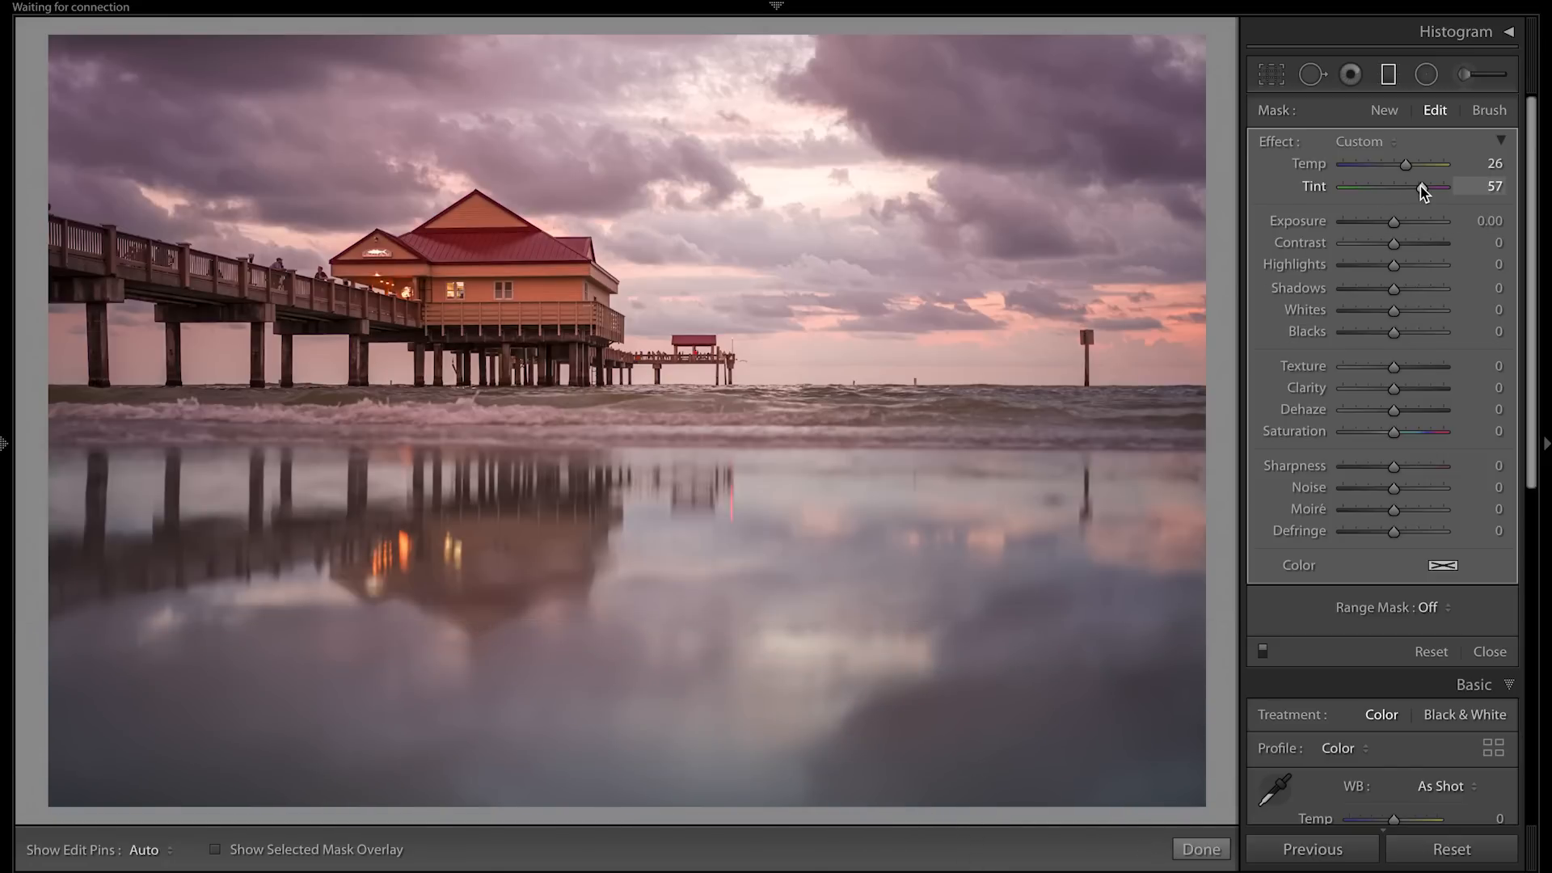
mouse_move(1421, 187)
left_mouse_down()
mouse_move(1399, 189)
mouse_move(1401, 170)
left_mouse_up()
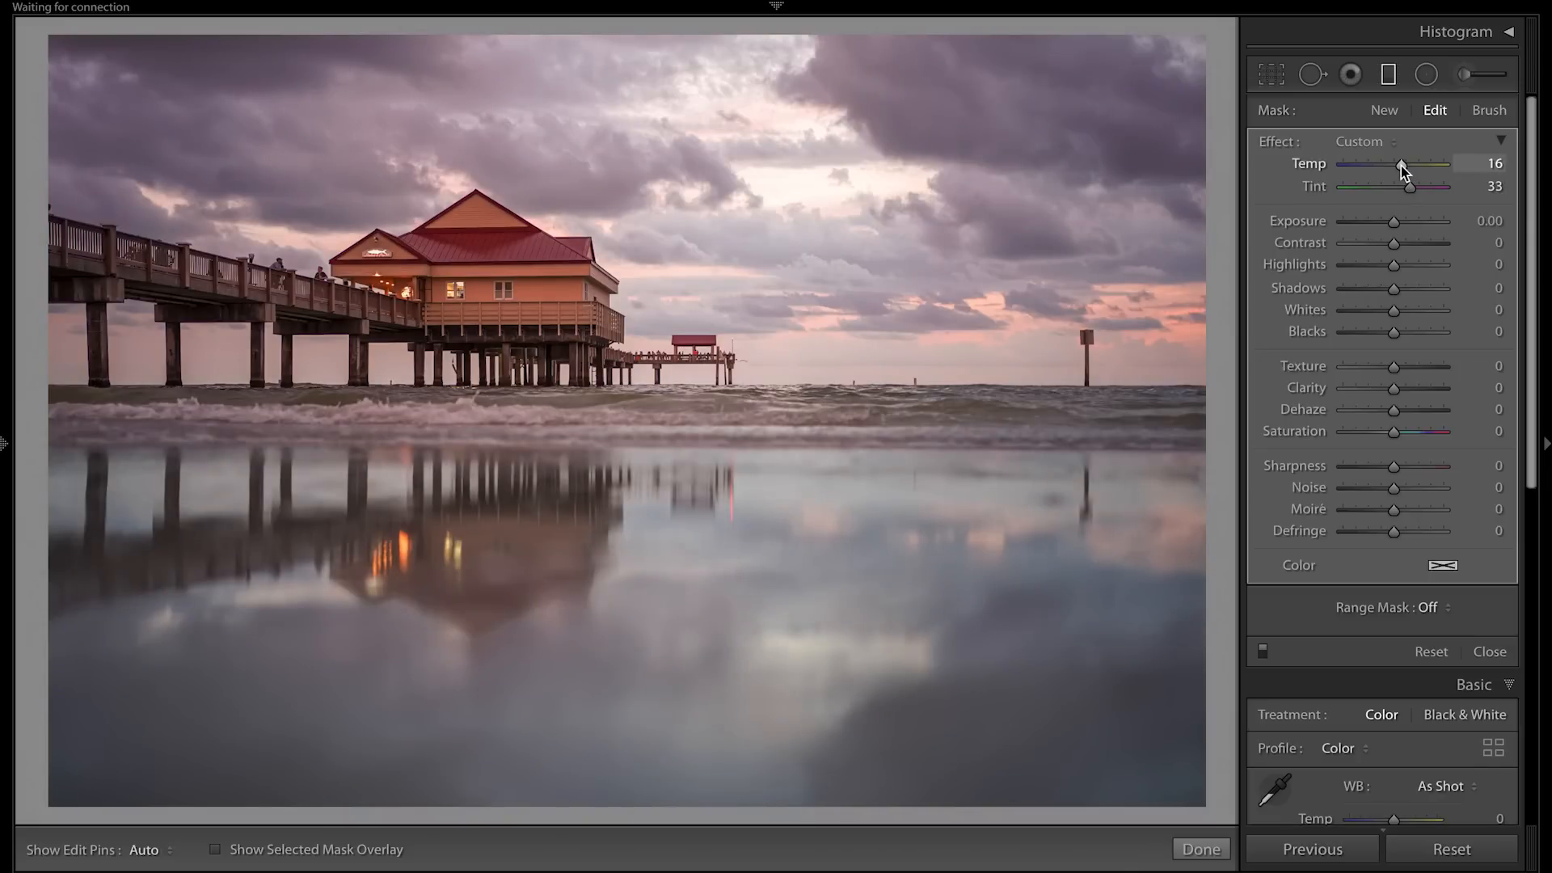
left_click_drag(1401, 170, 1394, 191)
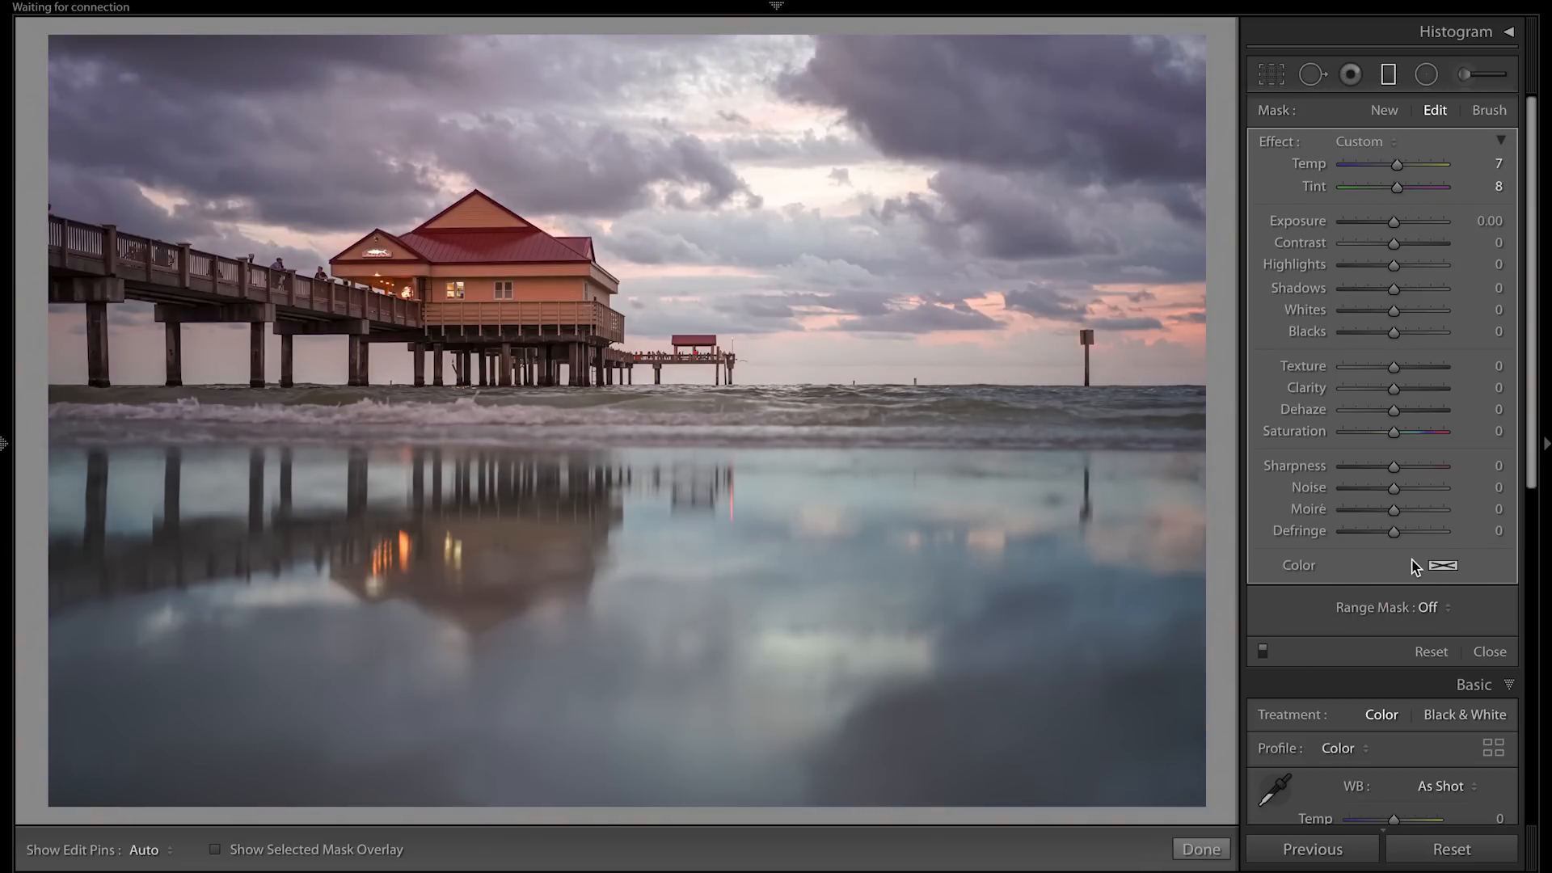
Give the lower graduated filter an orange color tint, soften it to a paler orange, and finish editing the filter.
left_click(1442, 568)
left_click_drag(1142, 600, 1029, 588)
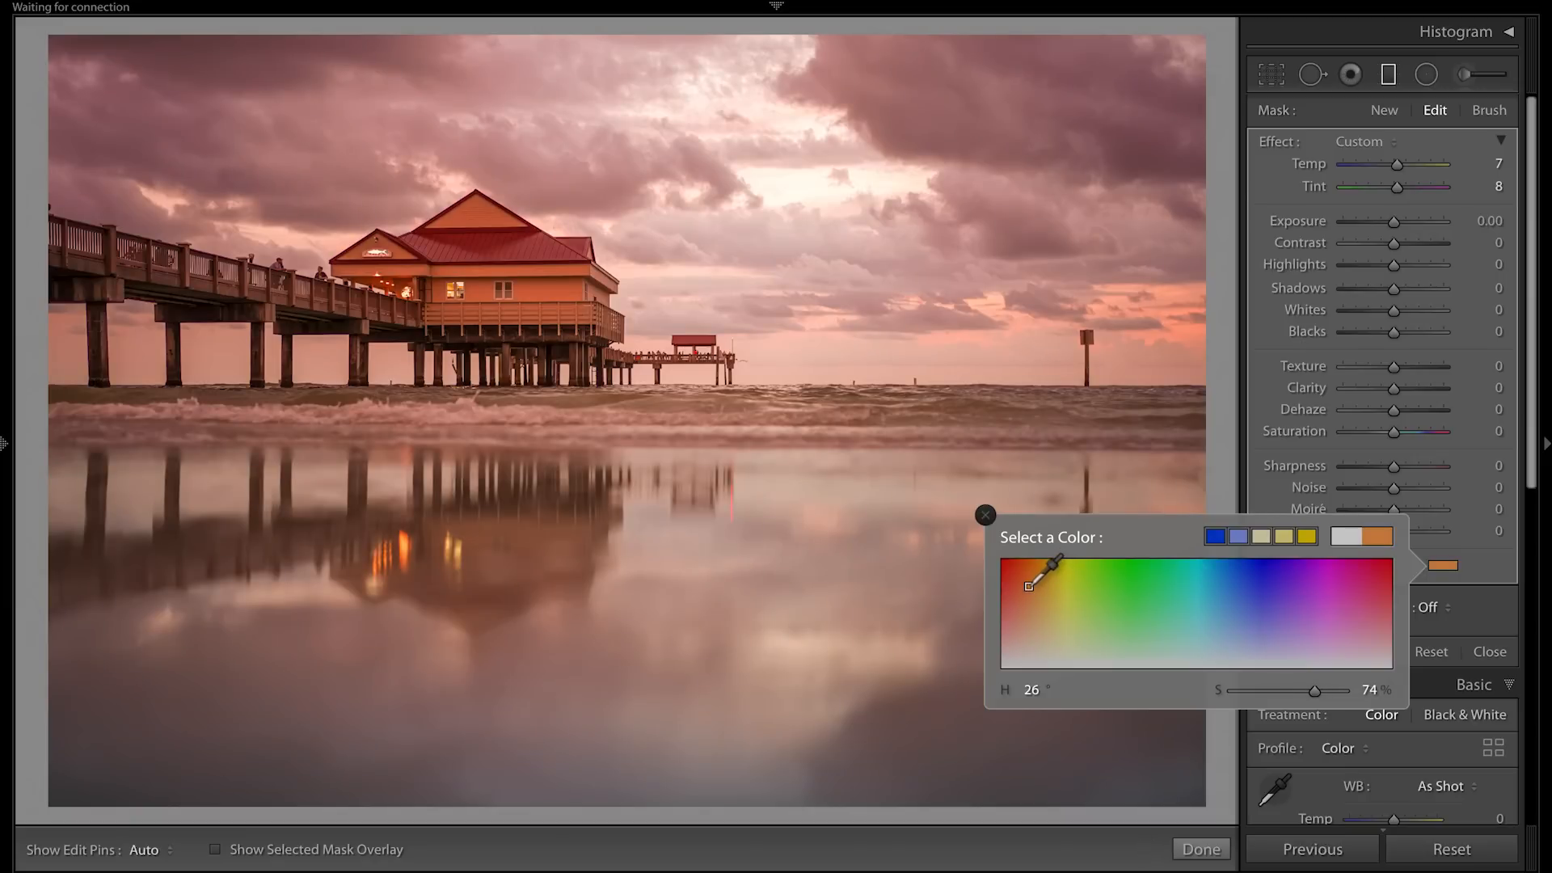
left_click(985, 515)
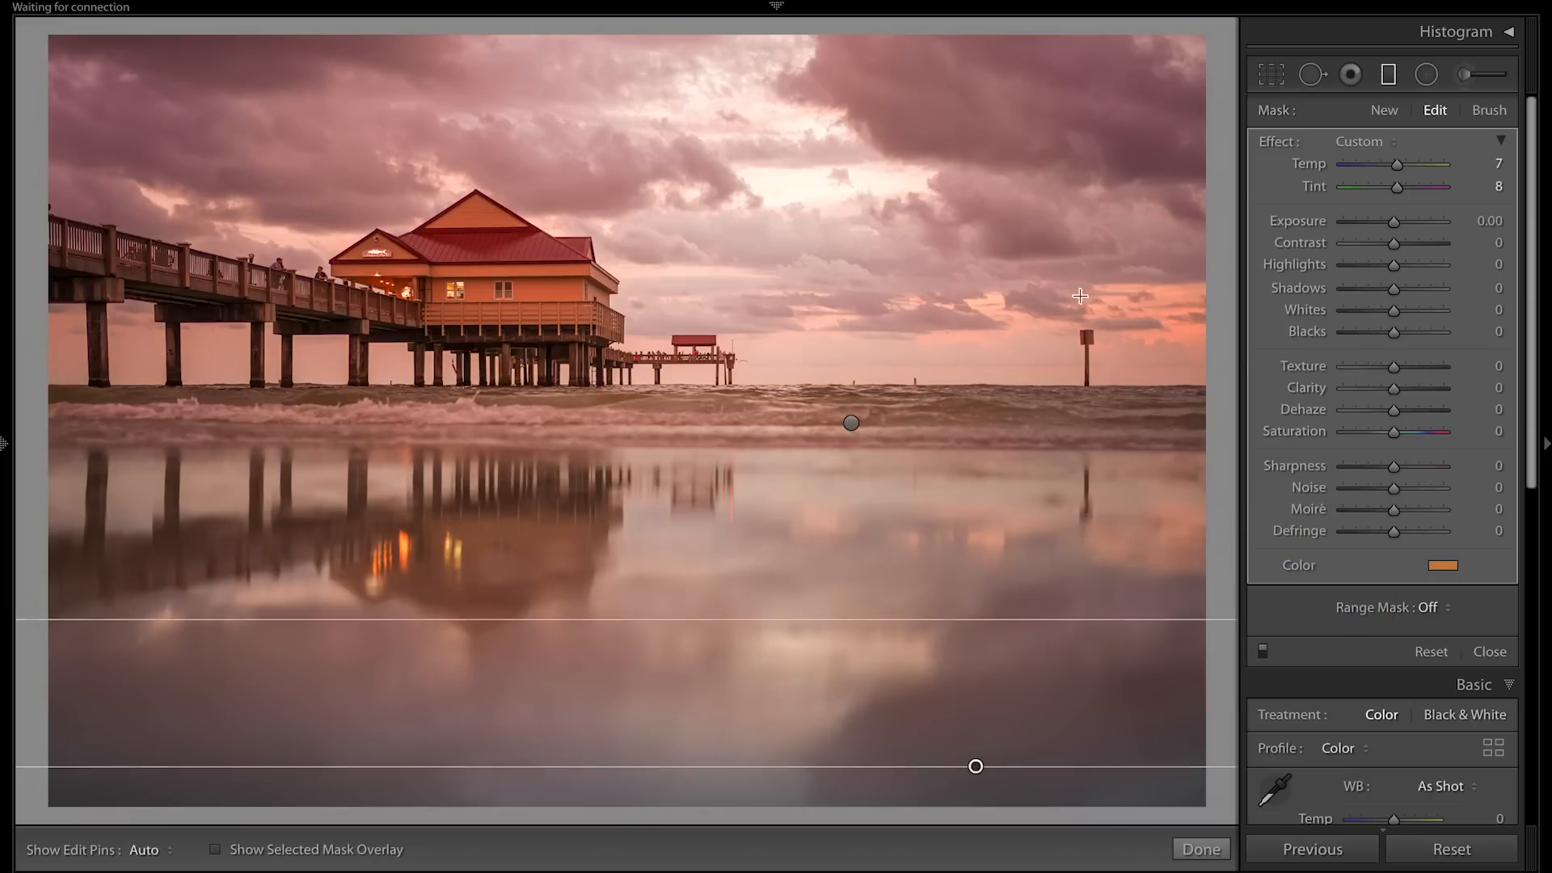
left_click(1442, 565)
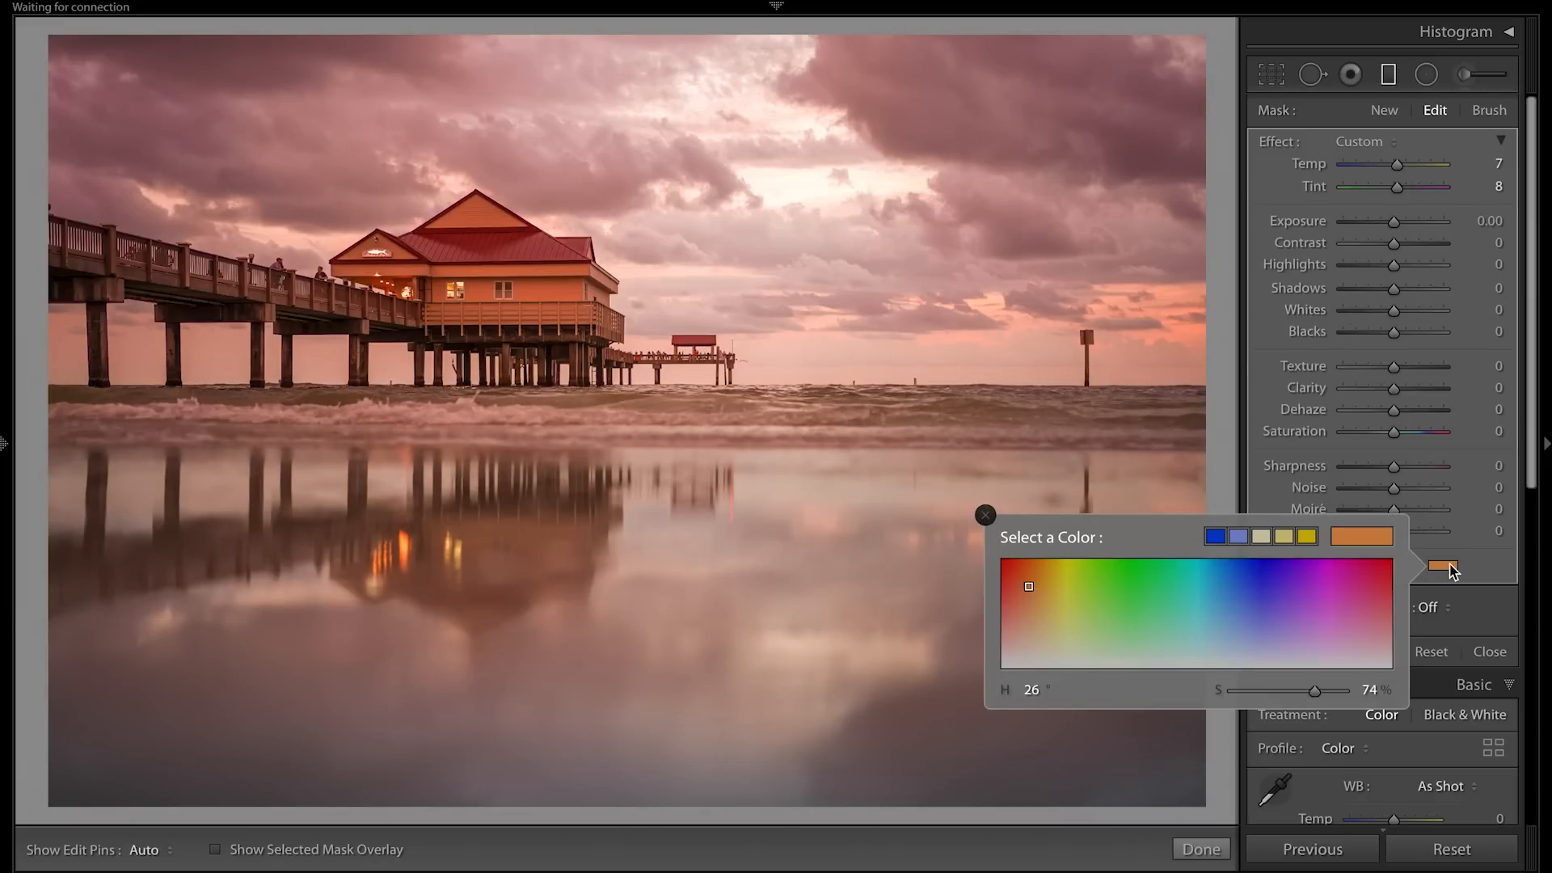
left_click_drag(1027, 598, 1023, 605)
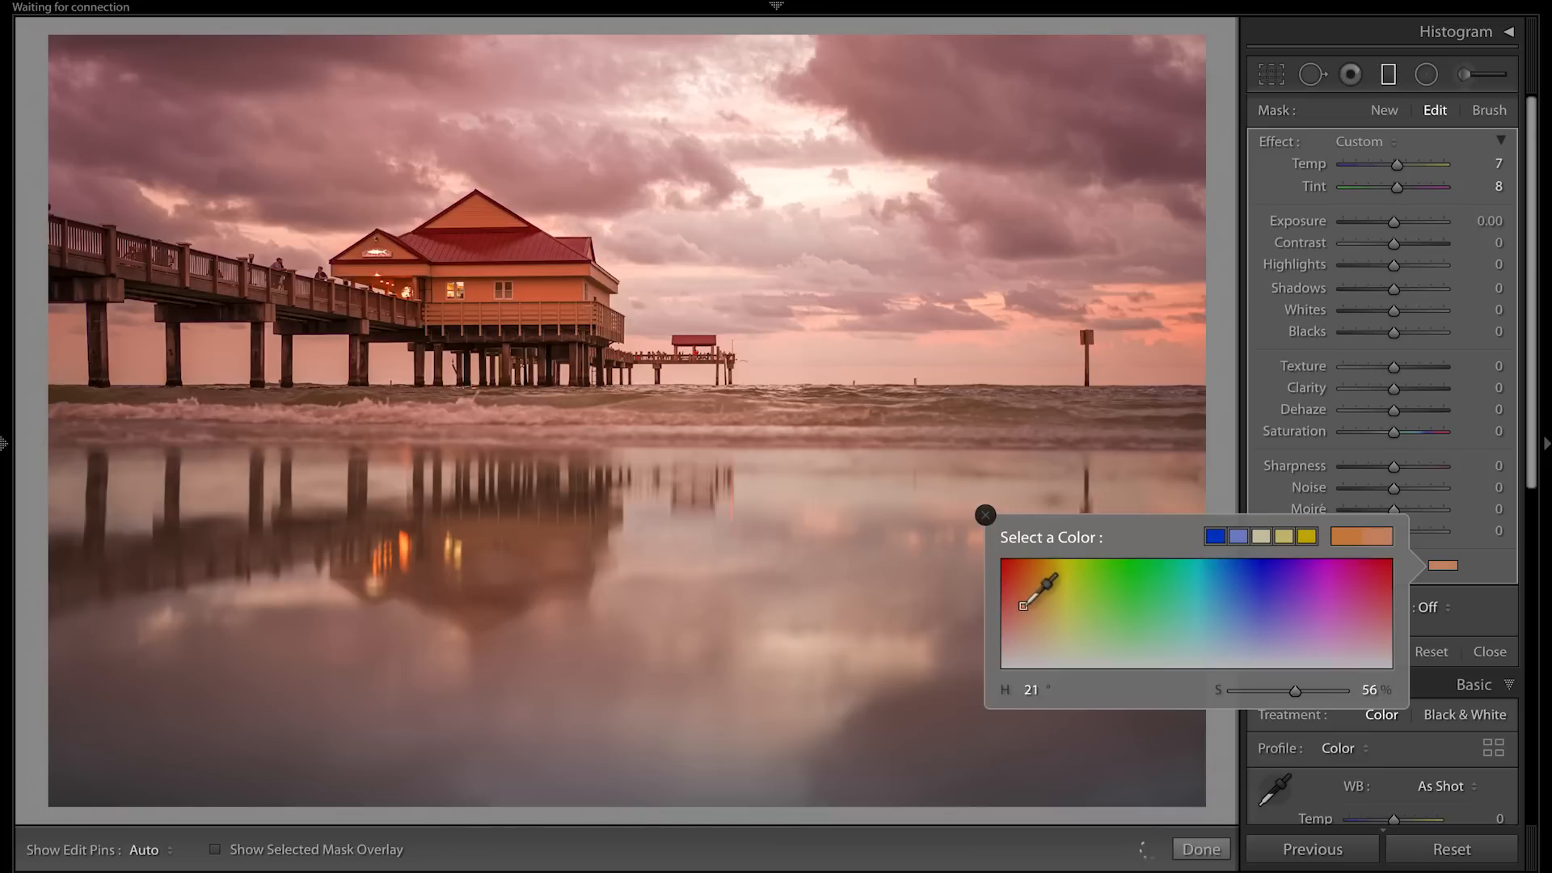
left_click(985, 515)
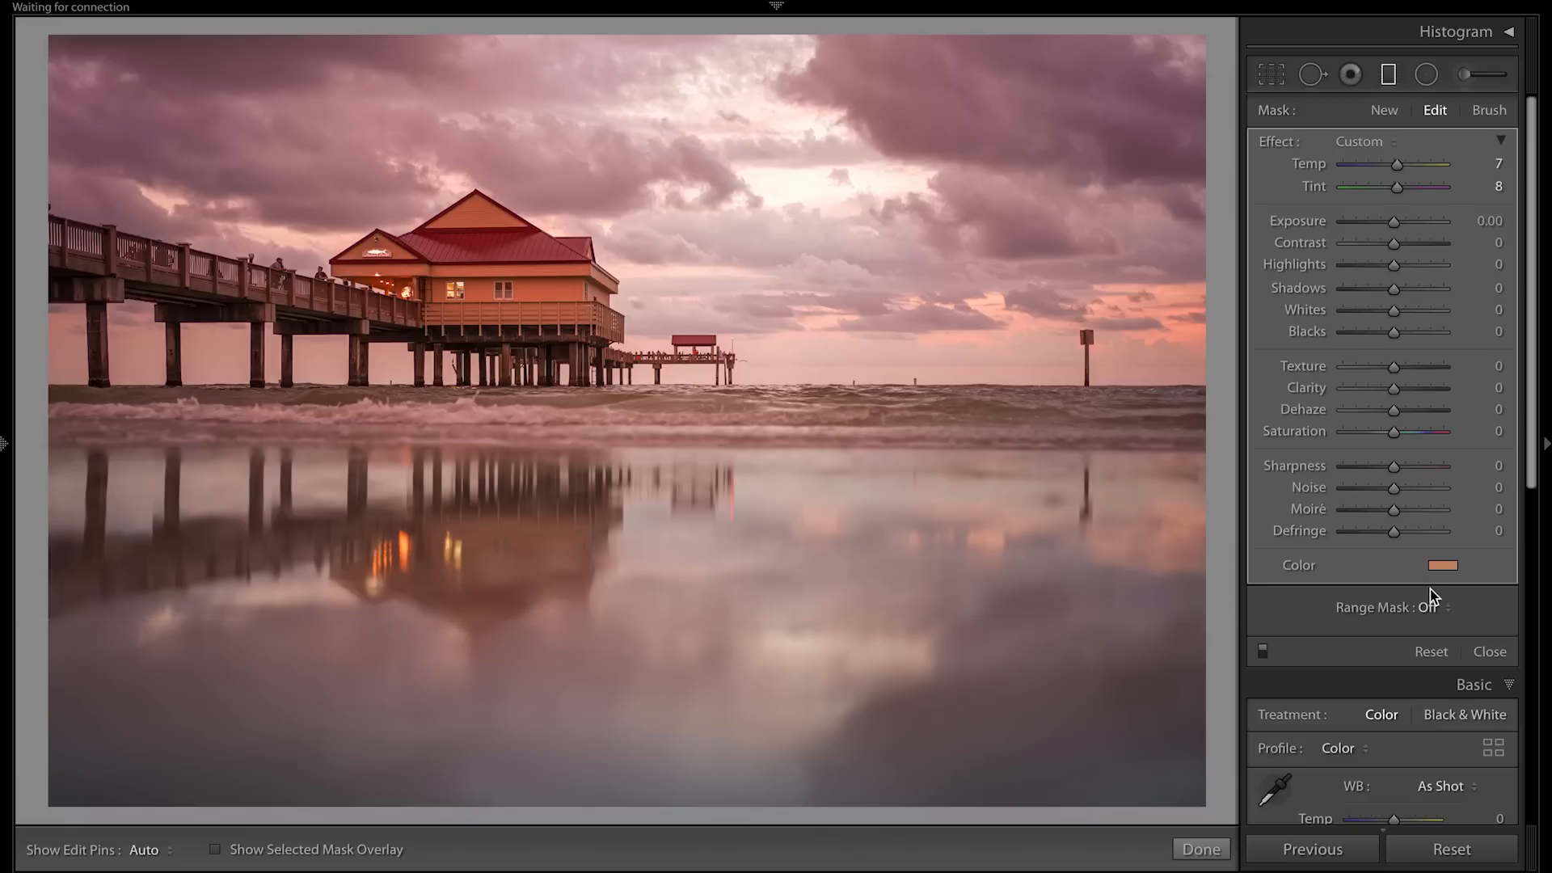
left_click(1489, 651)
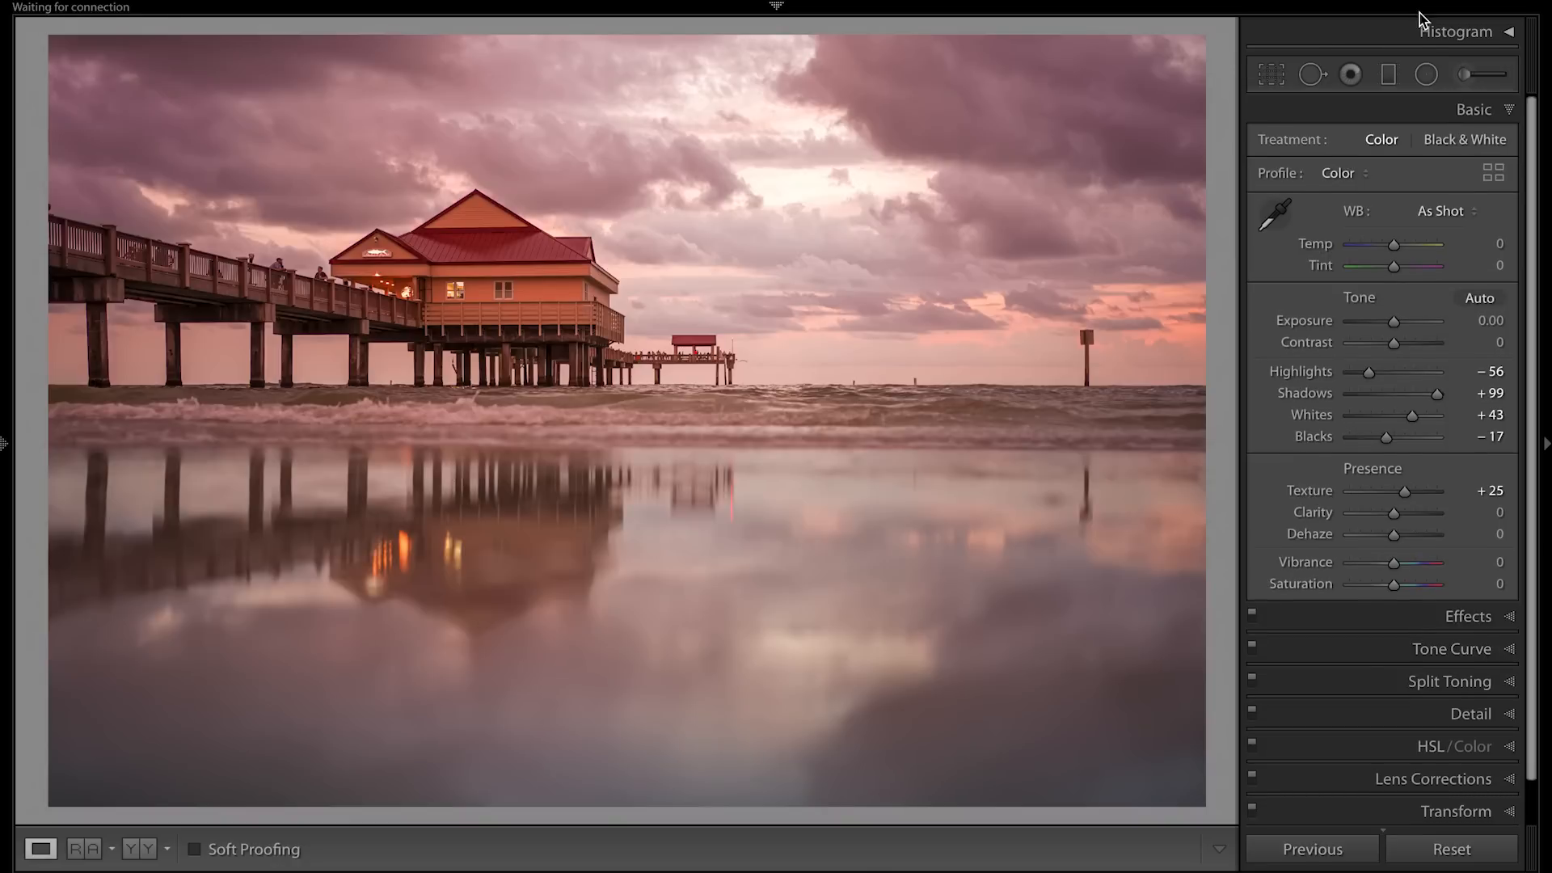
Compare the photo with and without the graduated filters, and set the sky filter's Saturation to 10.
left_click(1391, 75)
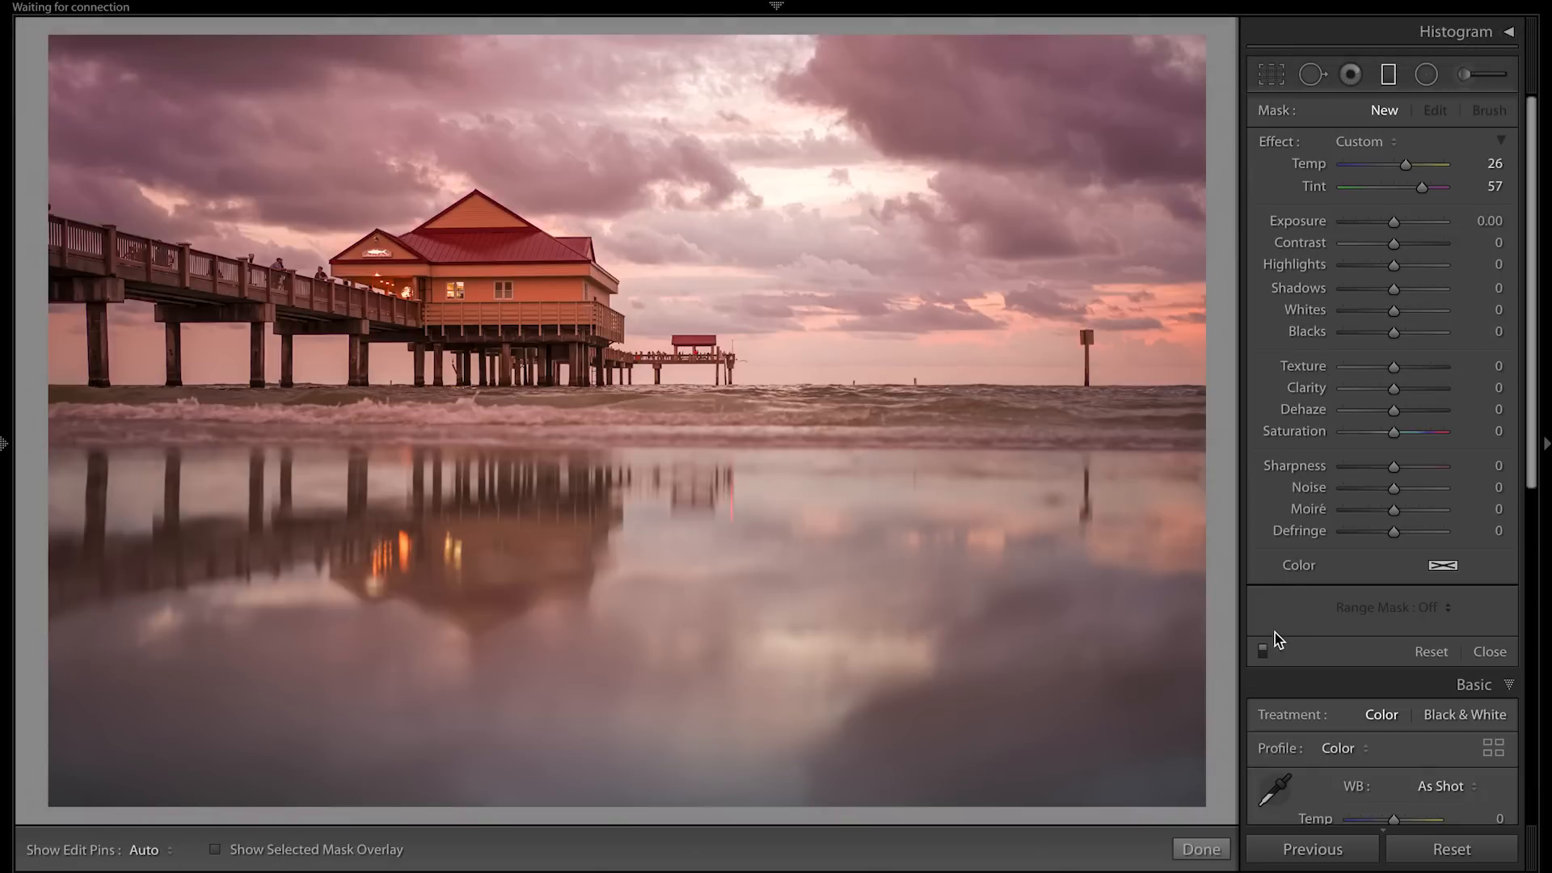
left_click(1262, 650)
left_click(1263, 651)
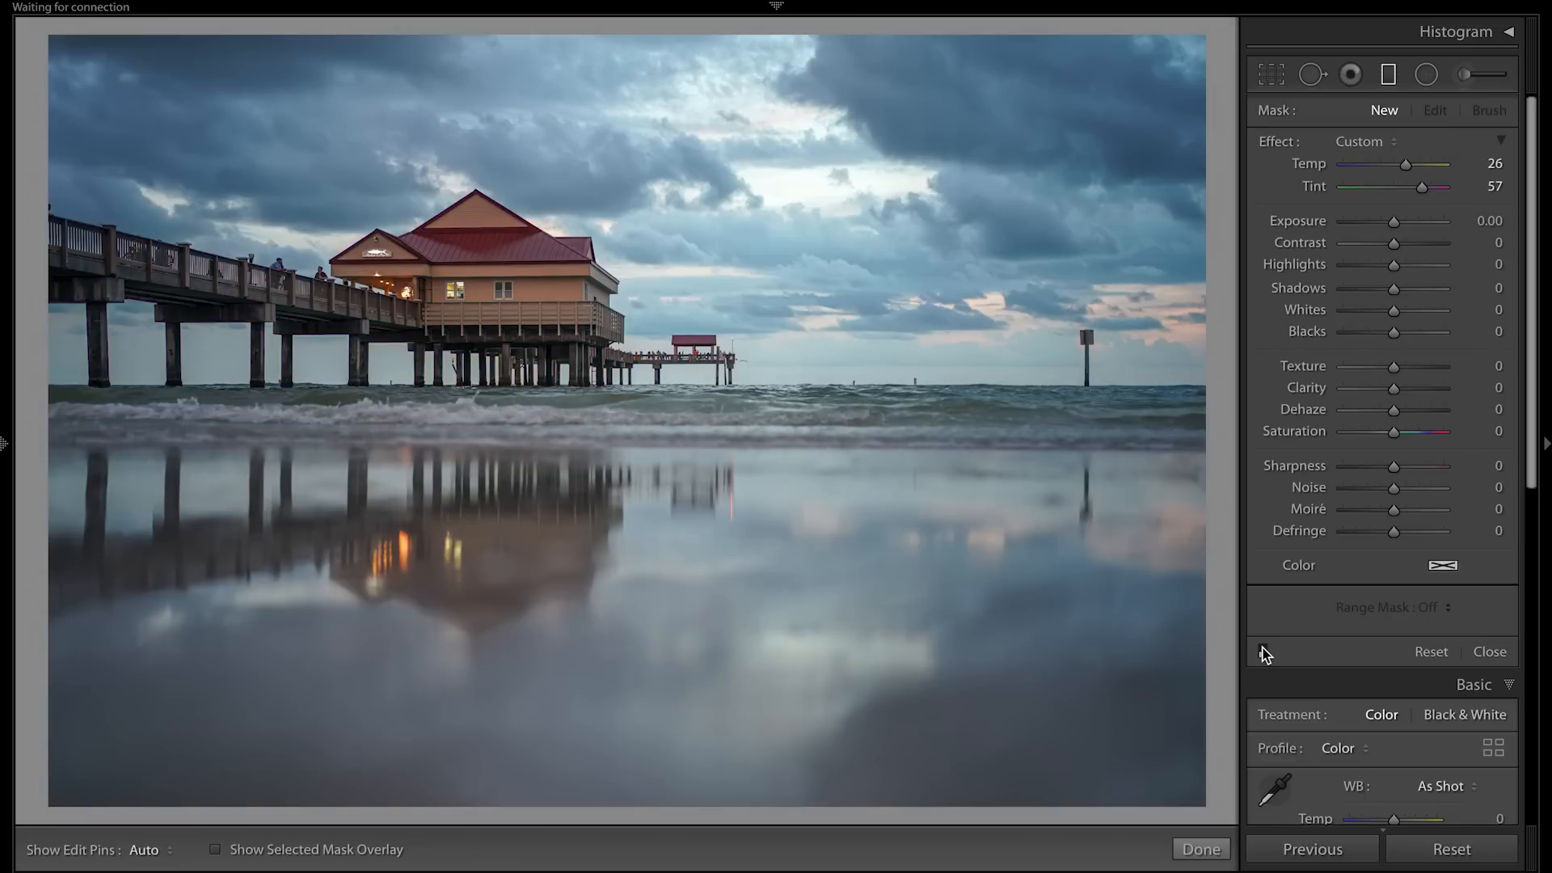
left_click(1263, 650)
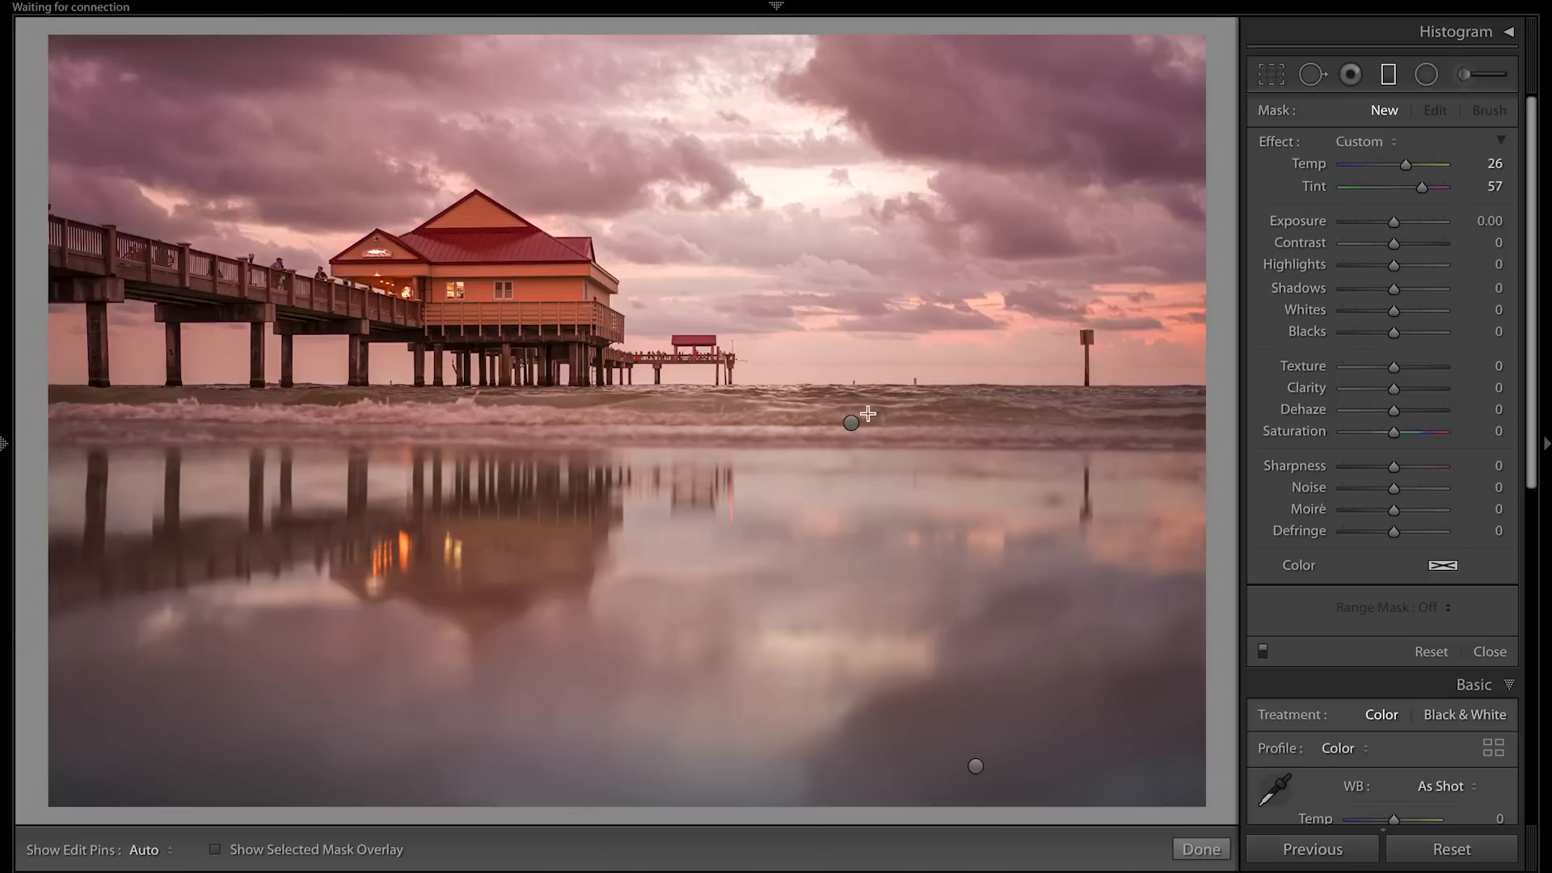
left_click(850, 423)
mouse_move(1393, 430)
left_mouse_down()
mouse_move(1432, 436)
mouse_move(1396, 434)
left_mouse_up()
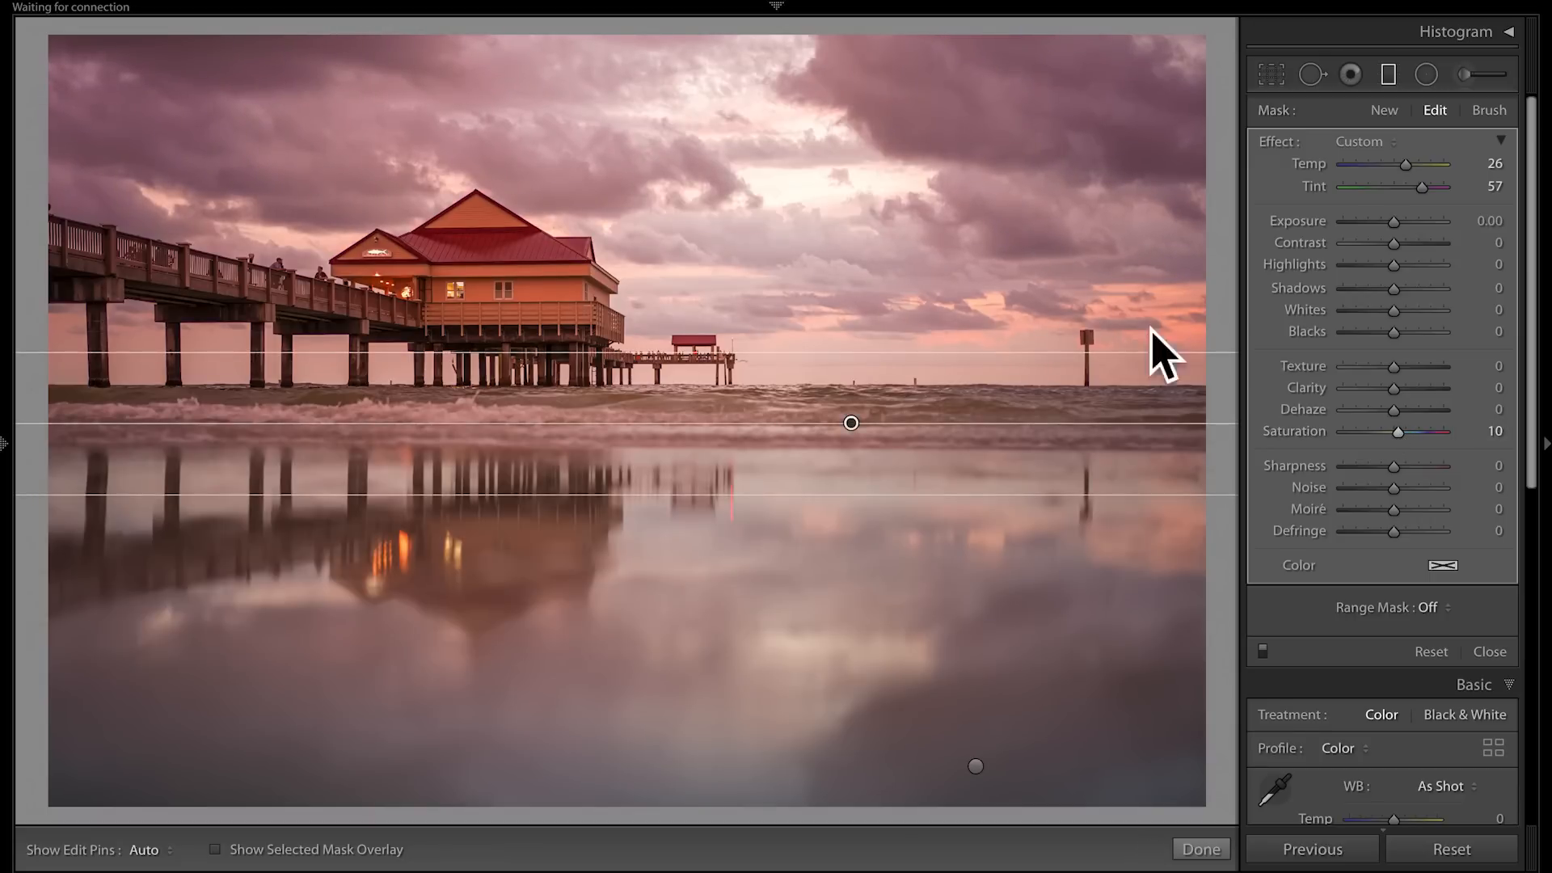
left_click(1490, 651)
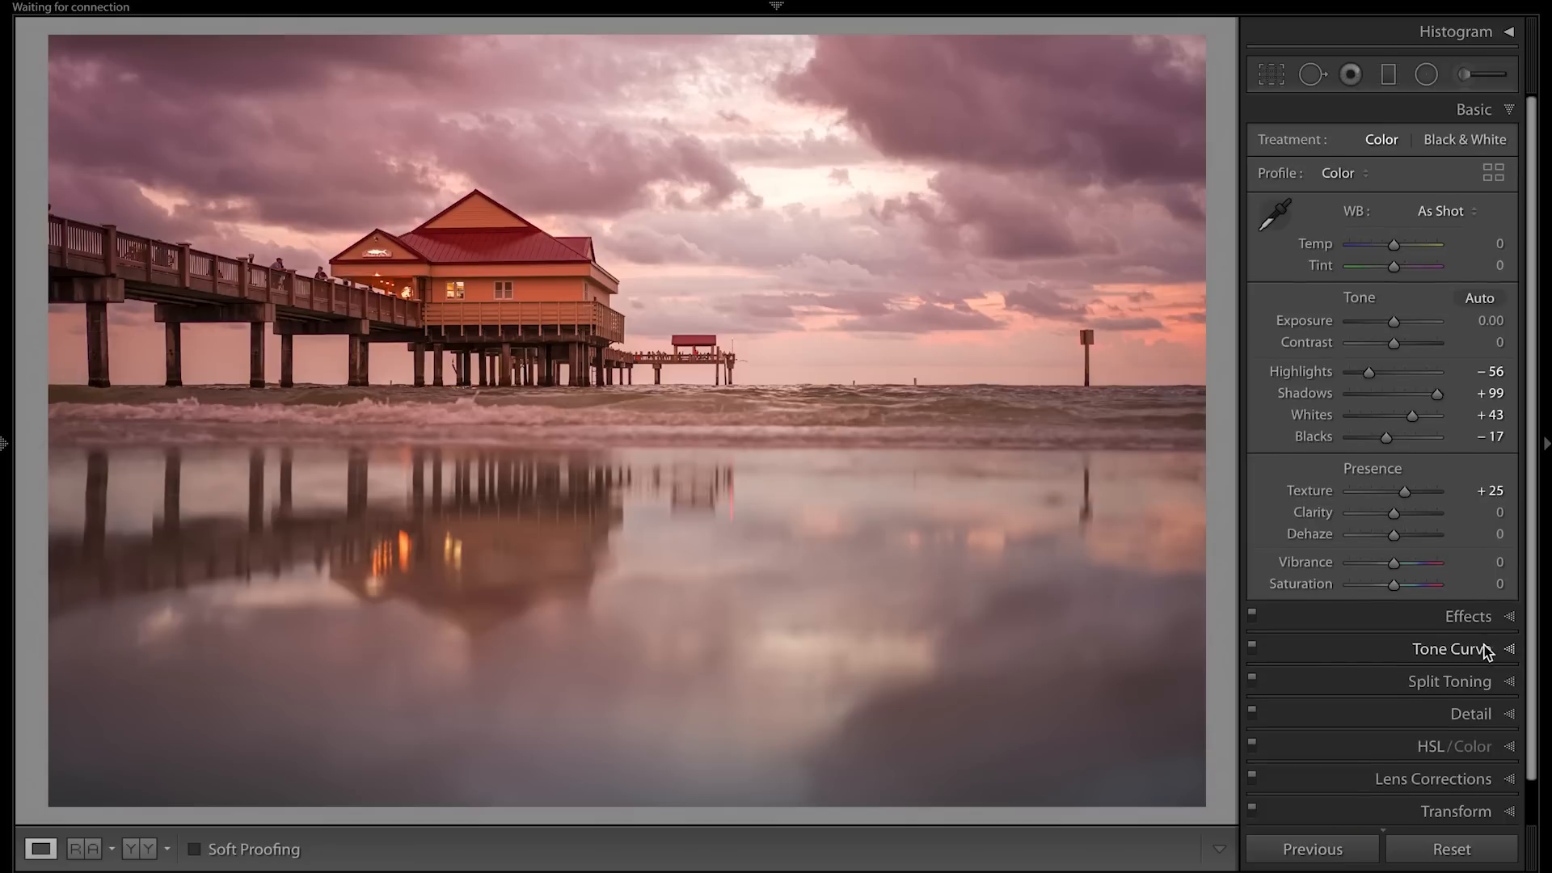
Add a soft dark post-crop vignette with Amount −12, Midpoint 10 and Feather 100.
left_click(1468, 617)
left_click_drag(1389, 229, 1407, 284)
left_click_drag(1385, 217, 1392, 220)
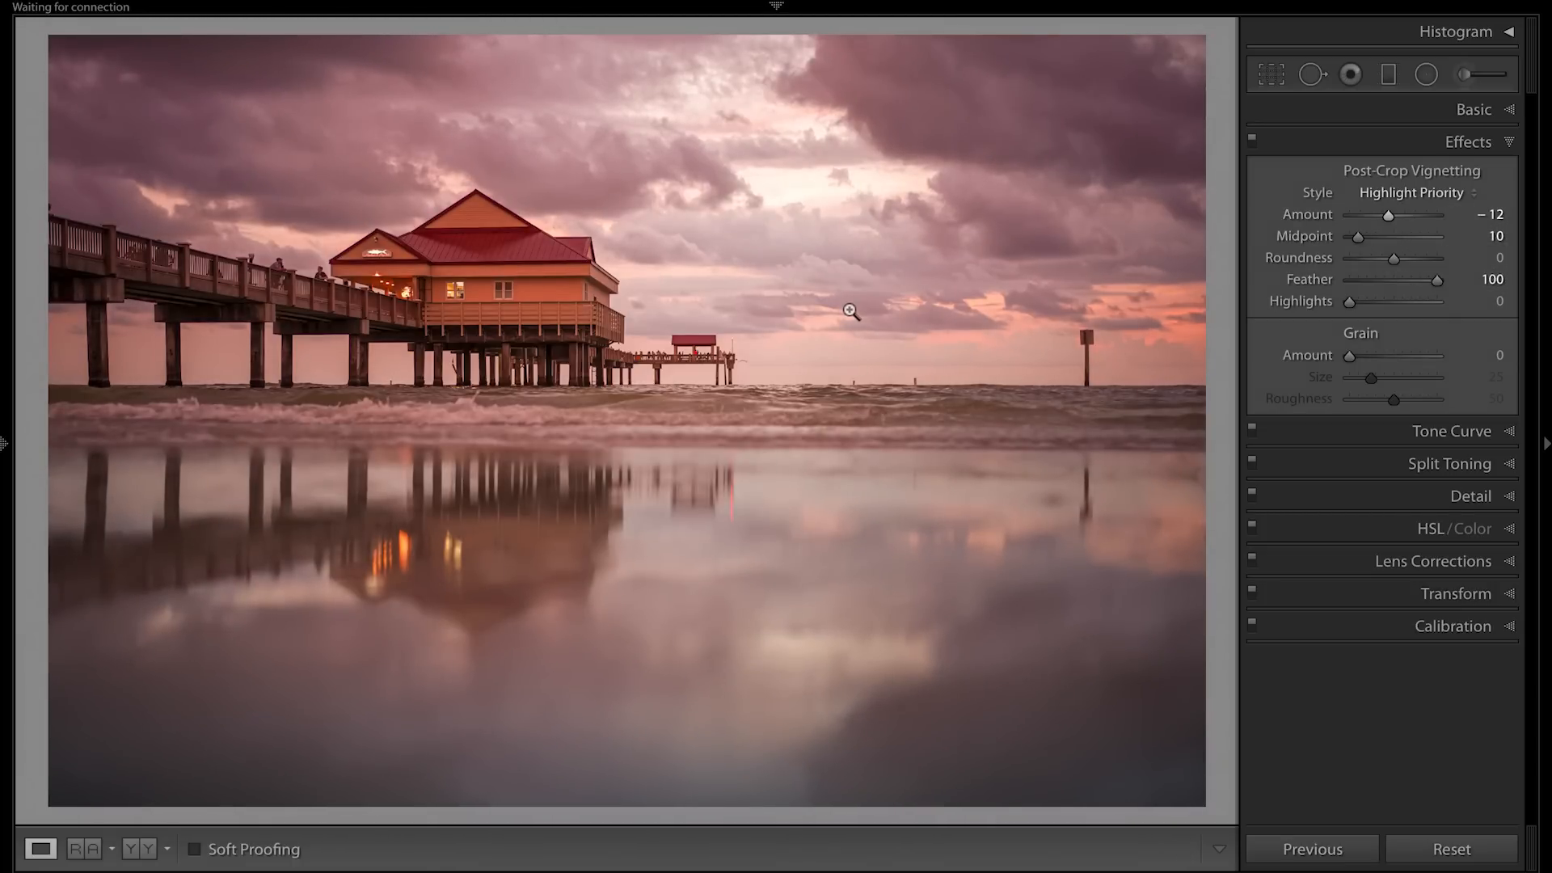
Crop the photo tighter from its top-right corner, trimming sky and the right edge, and compare the result with the unedited version.
key("r")
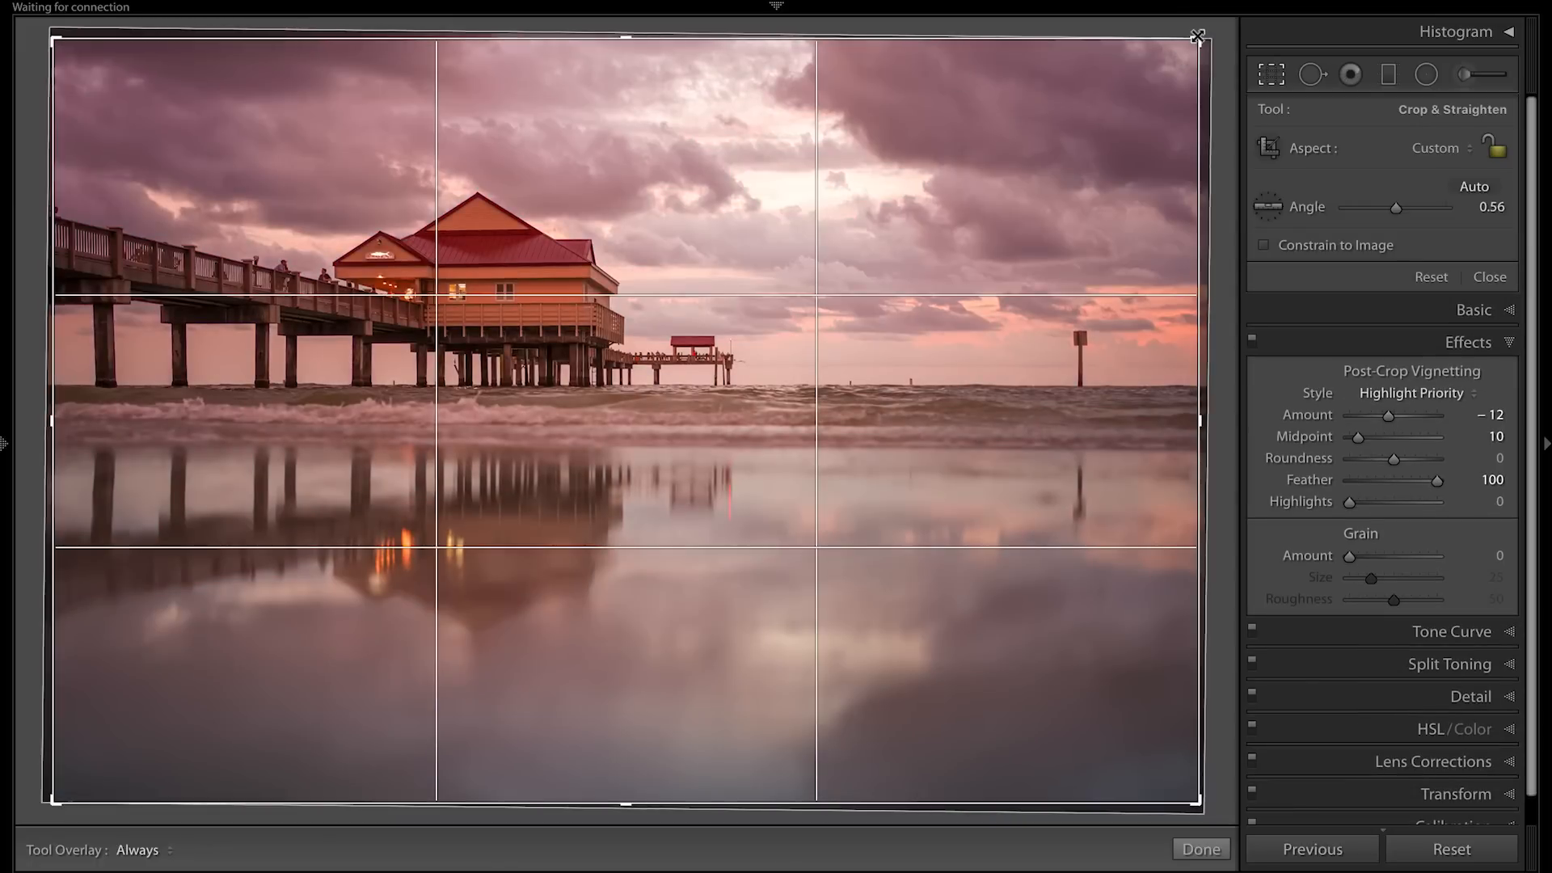
left_click_drag(1196, 37, 1172, 72)
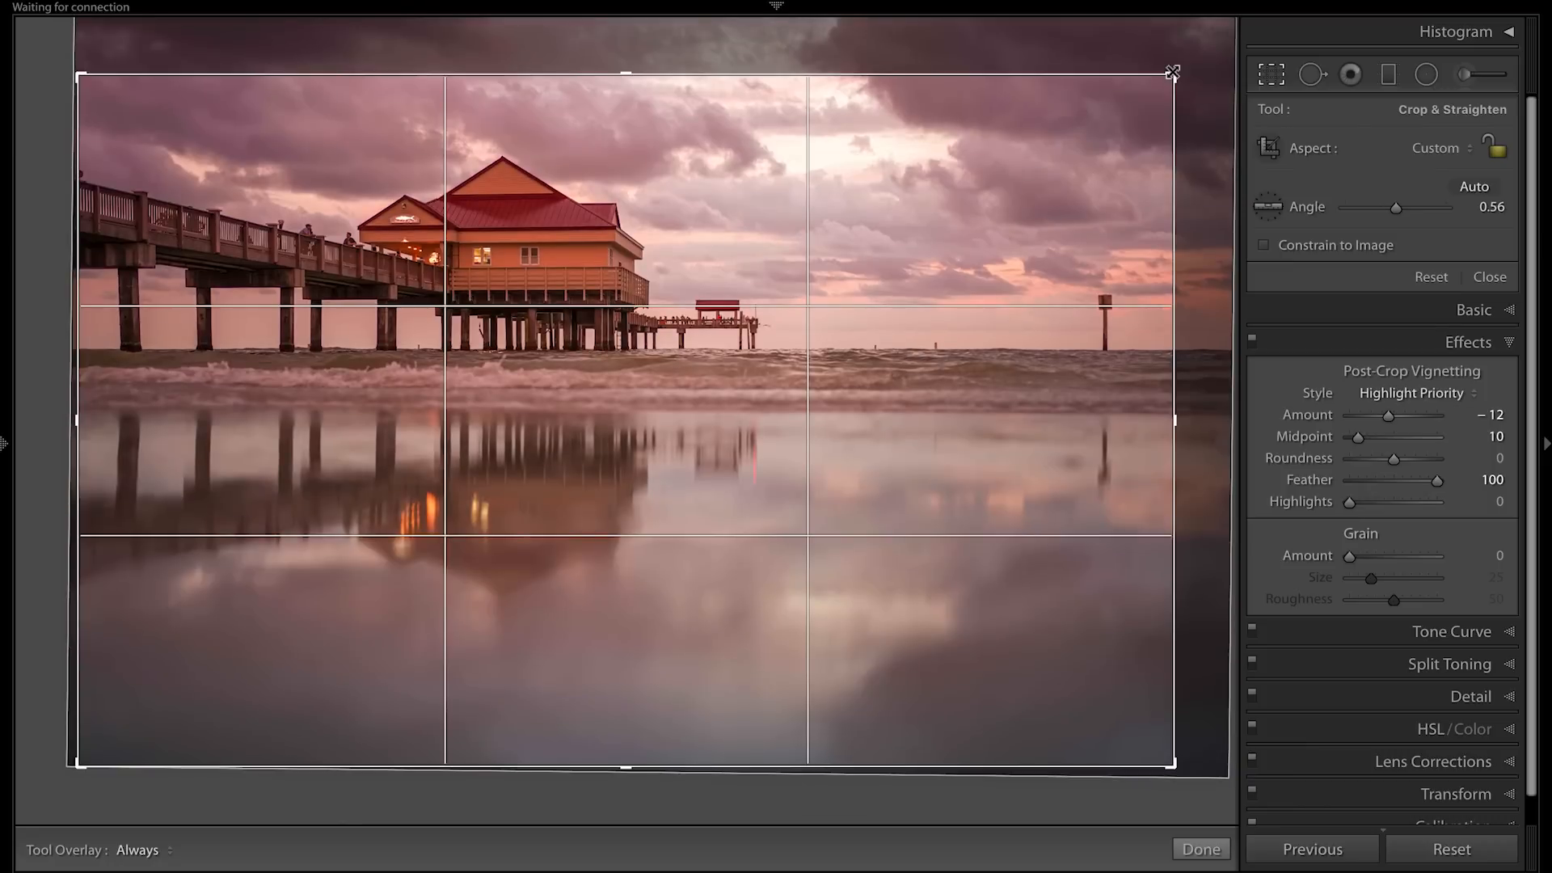
key("Return")
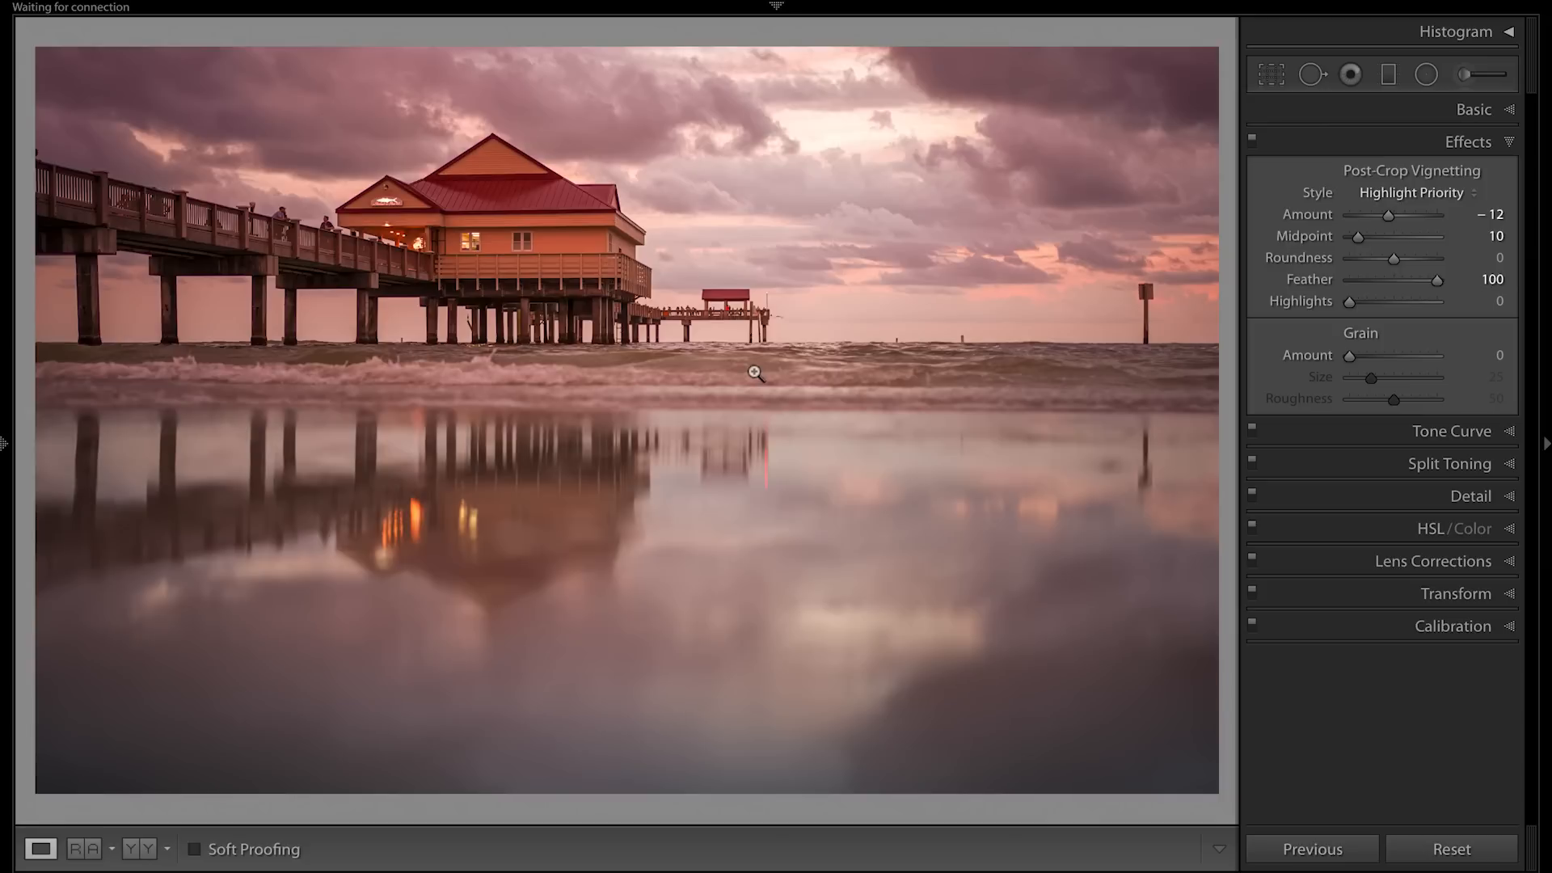
key("backslash")
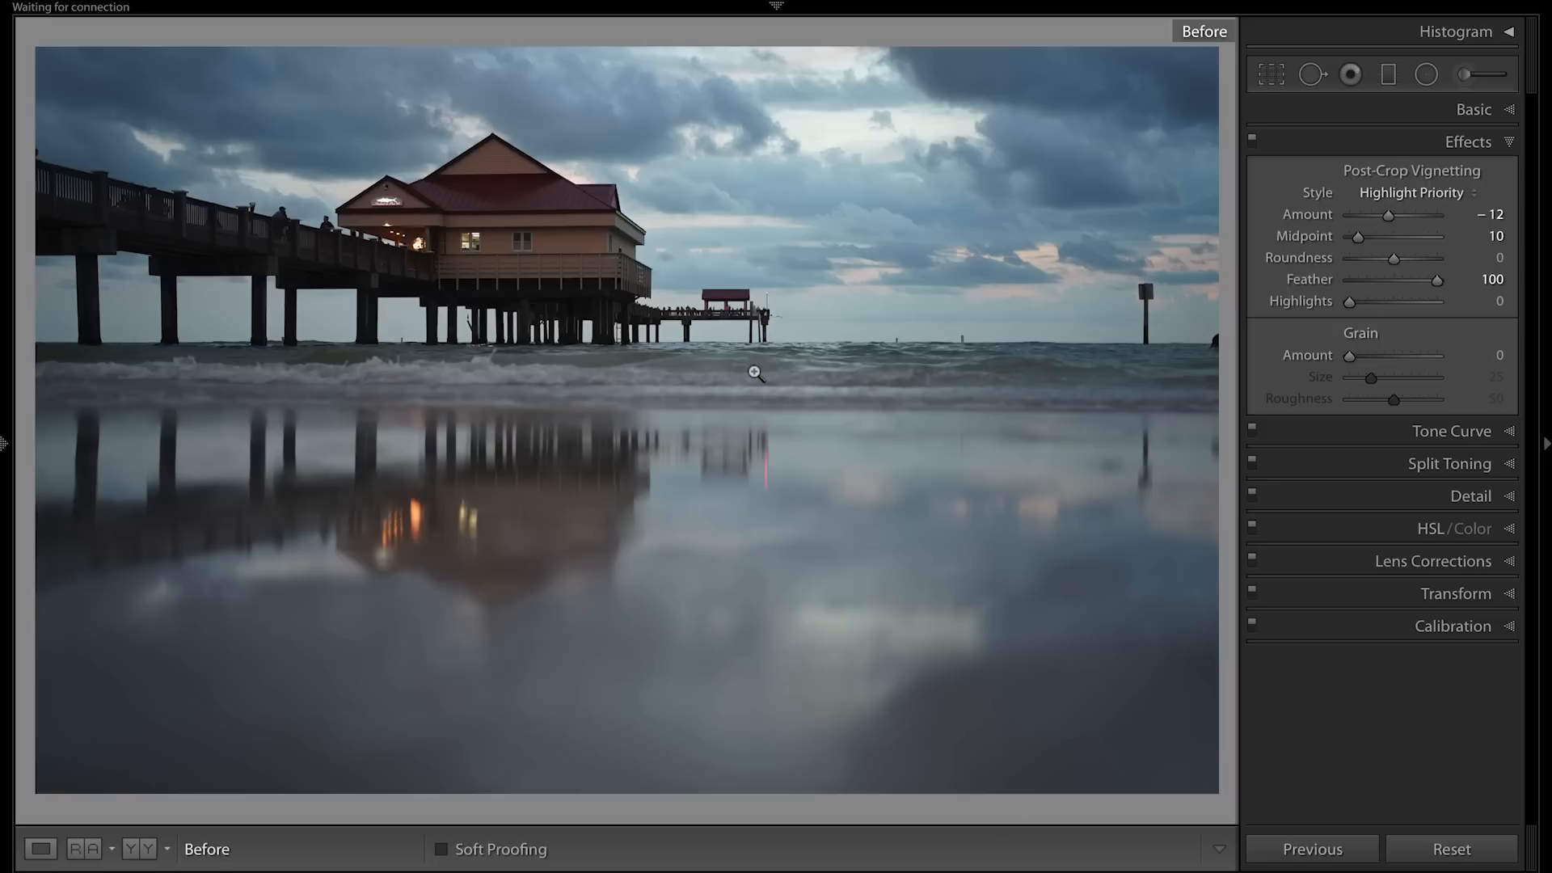
key("backslash")
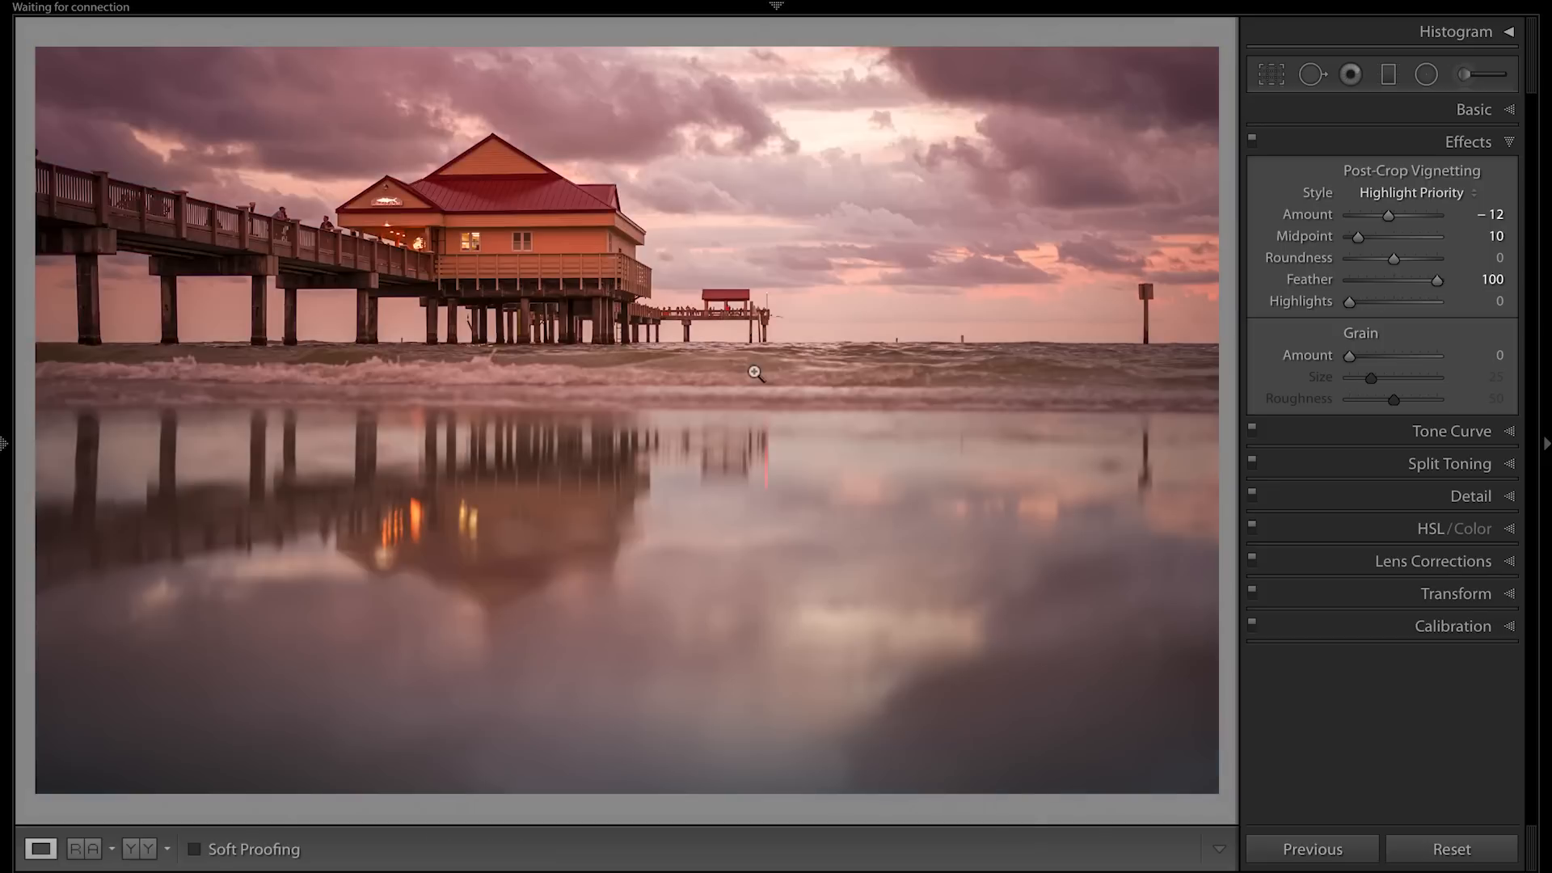